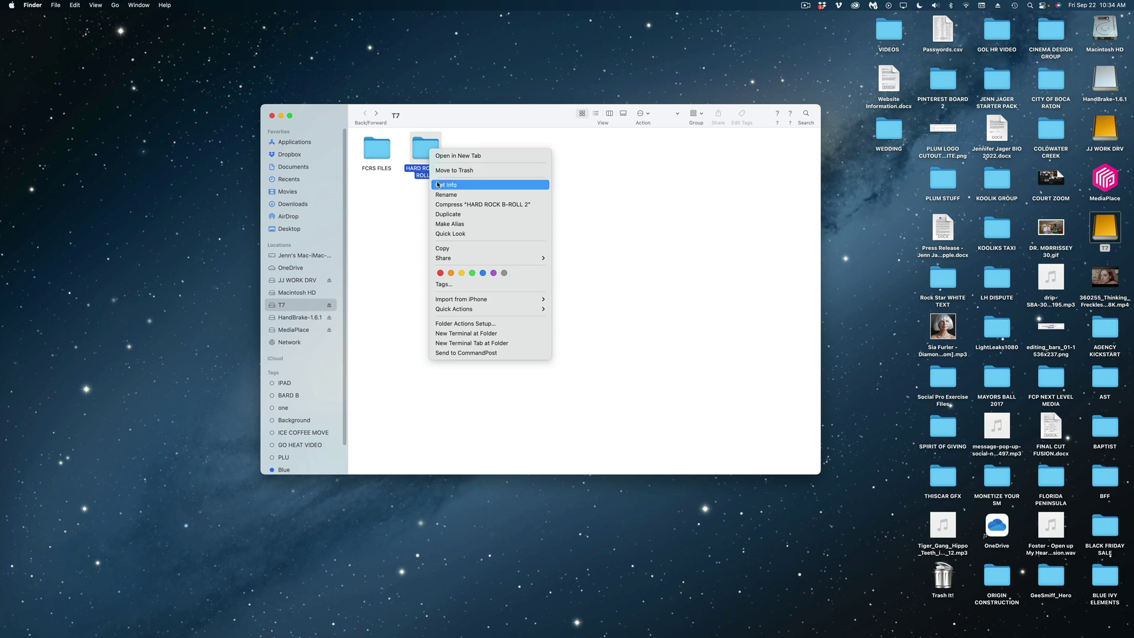
- Check the size of the HARD ROCK B-ROLL 2 folder on the T7 drive in its file info
left_click(446, 185)
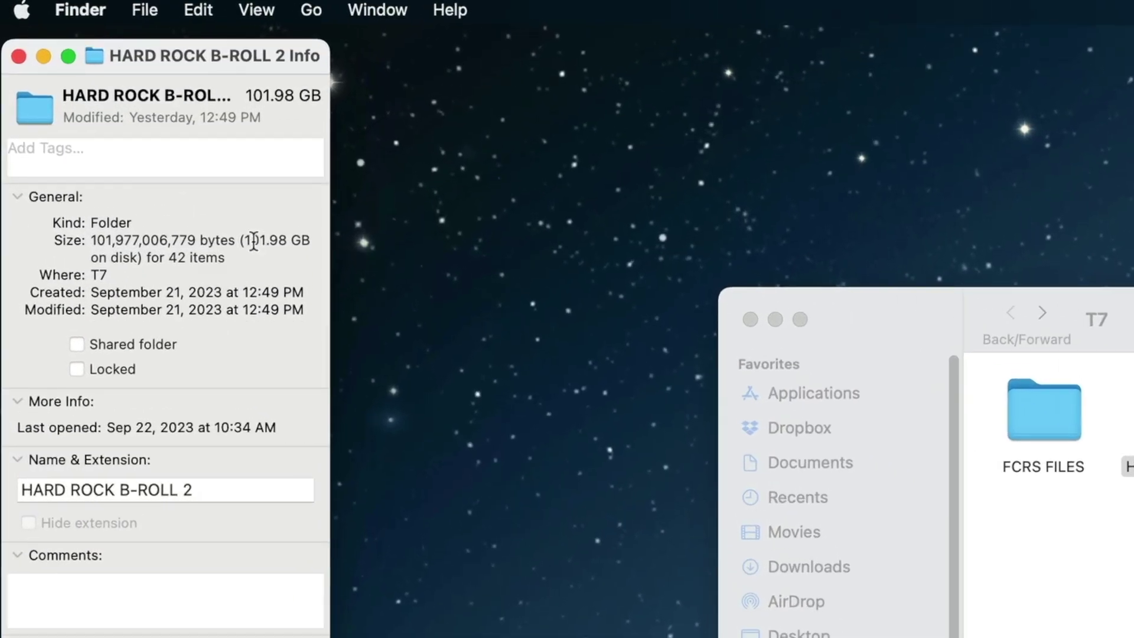
left_click_drag(244, 241, 292, 246)
left_click(292, 246)
key("super+grave")
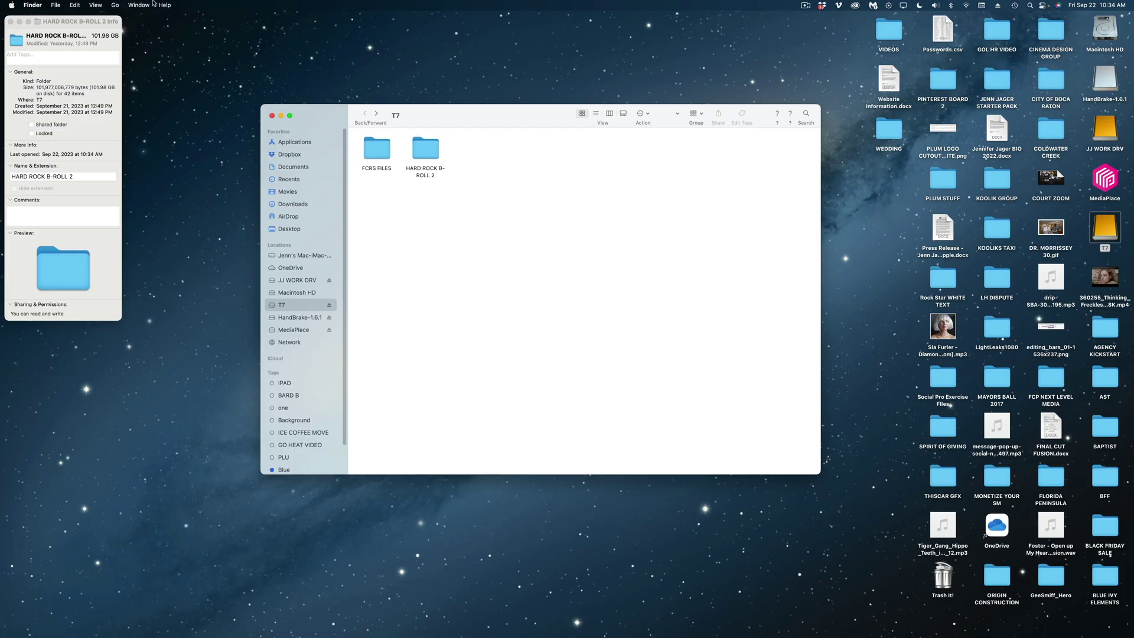
left_click(10, 22)
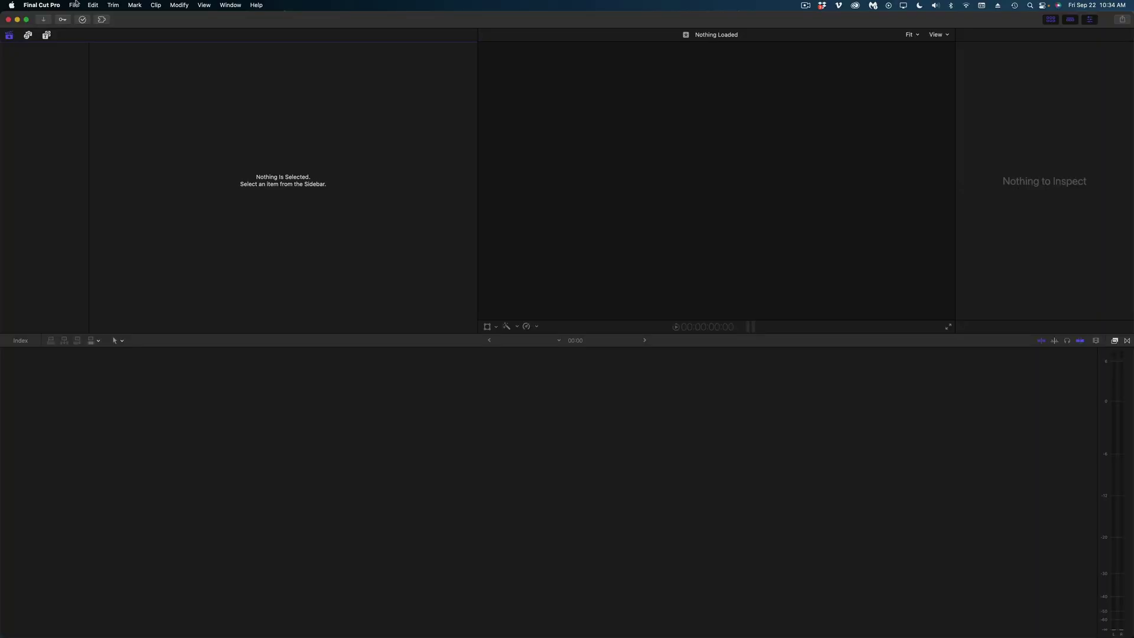
- Switch to Final Cut Pro and create a new library named COPY FILES TO LIBRARY on the T7 drive
left_click(74, 5)
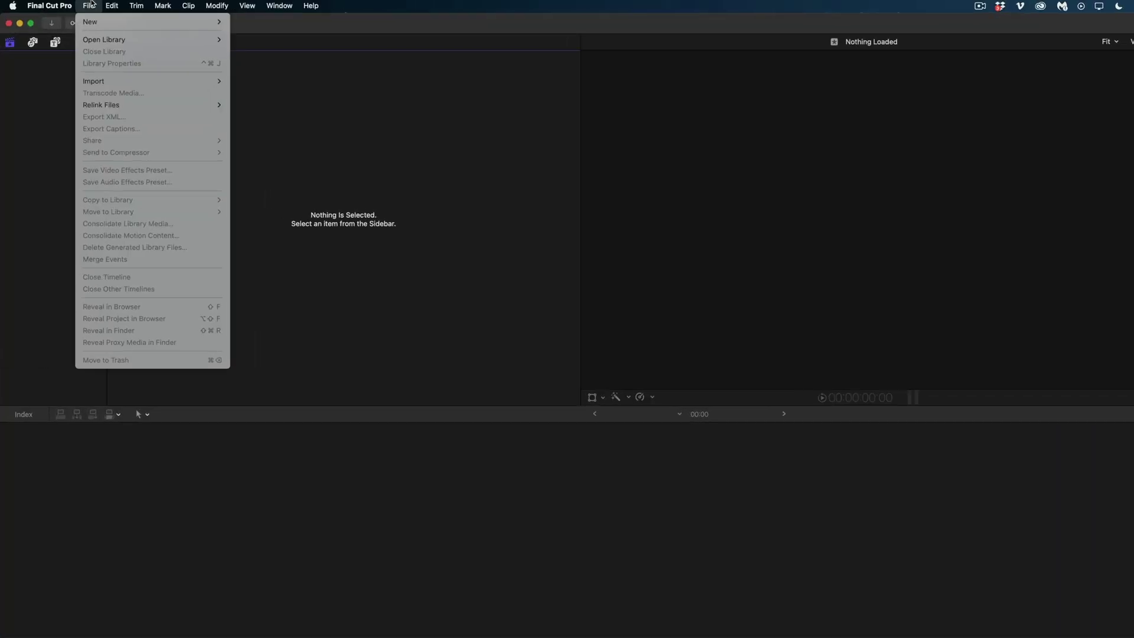
mouse_move(78, 14)
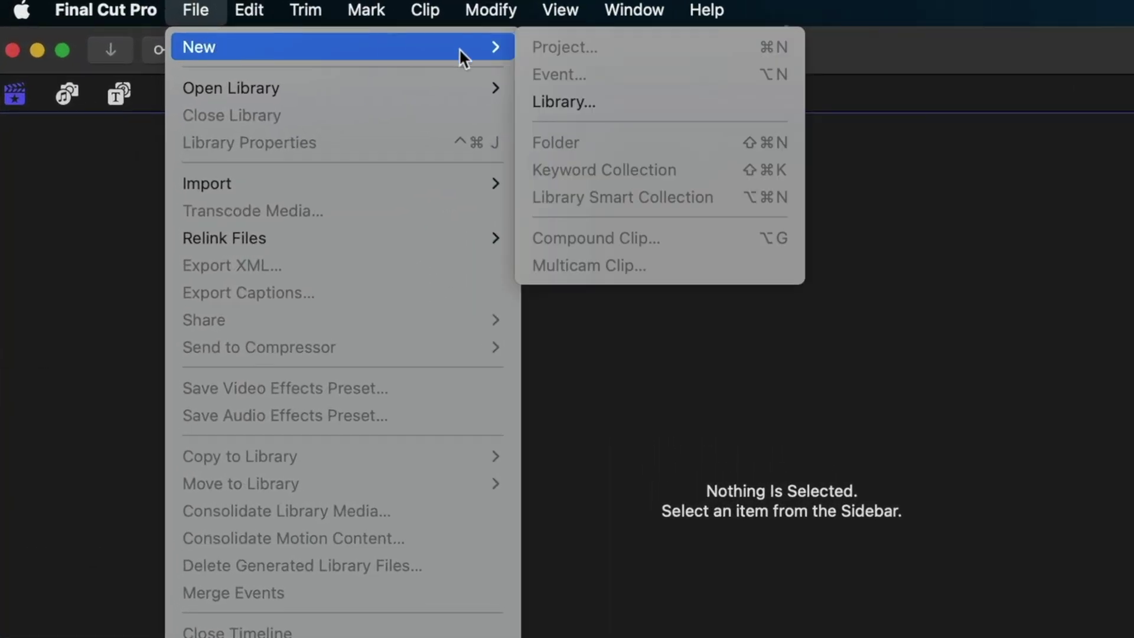
left_click(564, 102)
type("COPY FILES TO LIBRARY")
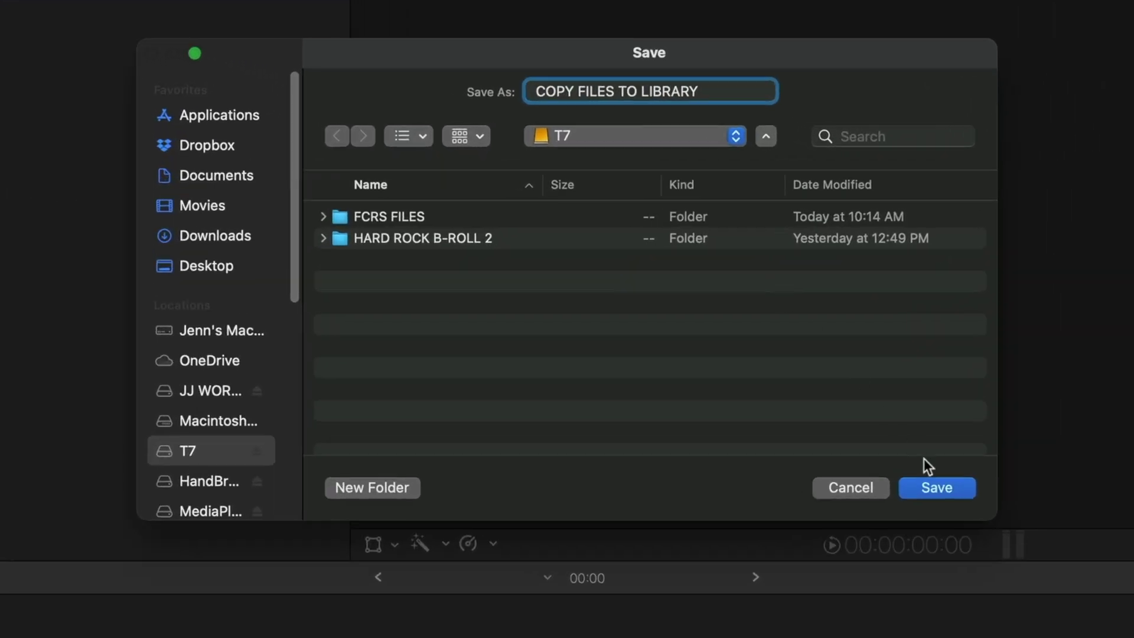
left_click(942, 492)
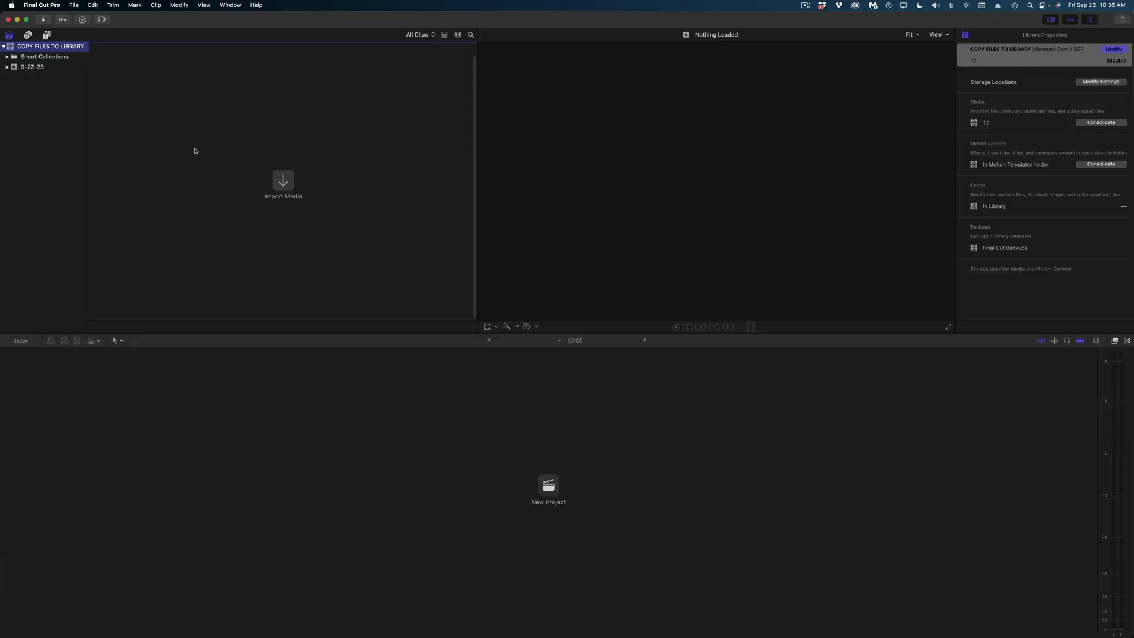
- Preview clips 521_0976.mov and 521_0977.mov from HARD ROCK B-ROLL 2 in the media import window without importing them
left_click(284, 179)
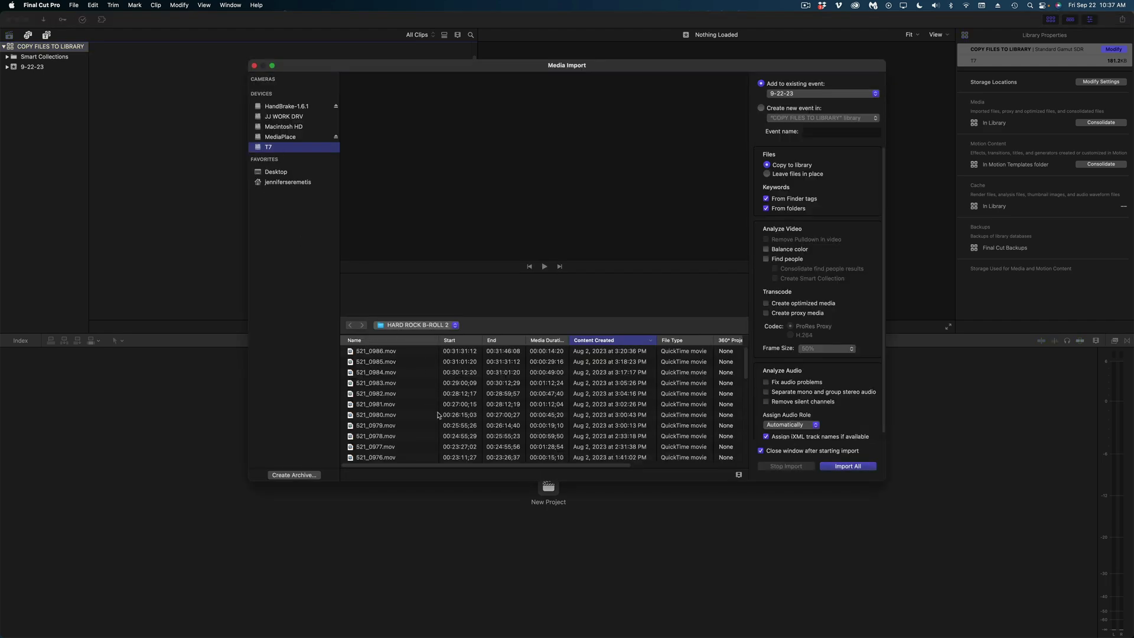
scroll(439, 416, "down", 3)
left_click(405, 425)
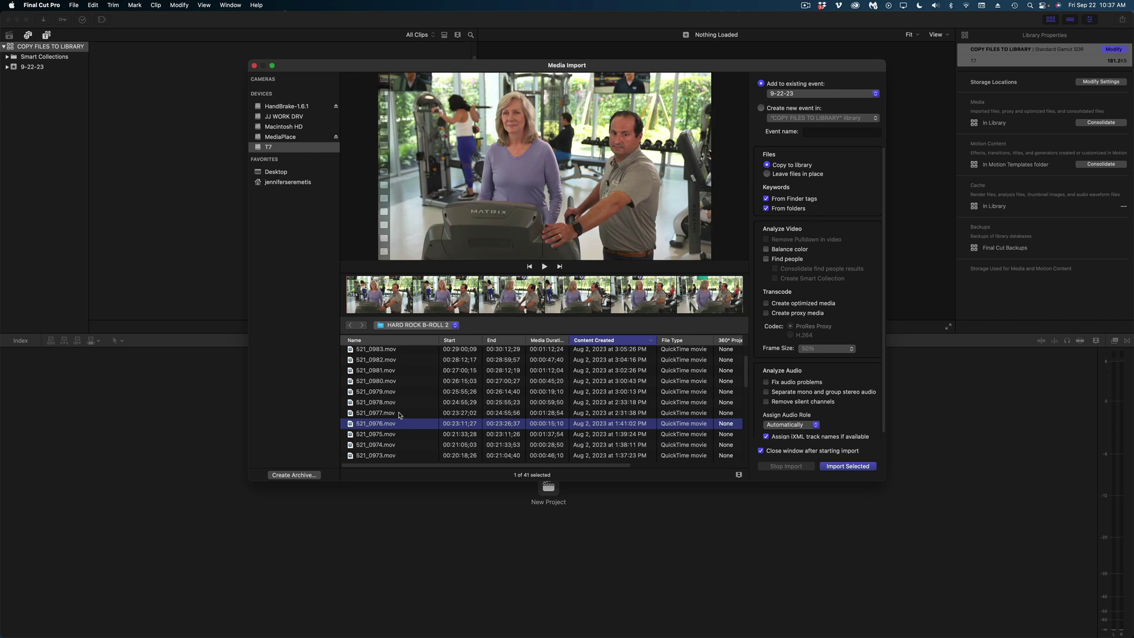
left_click(399, 414)
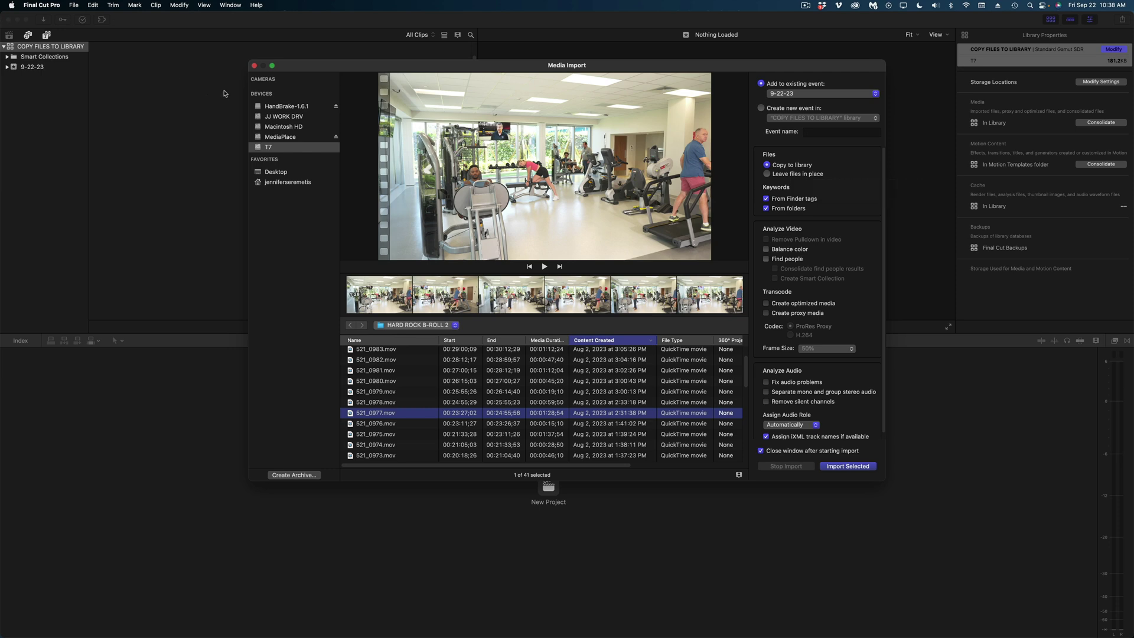
left_click(254, 66)
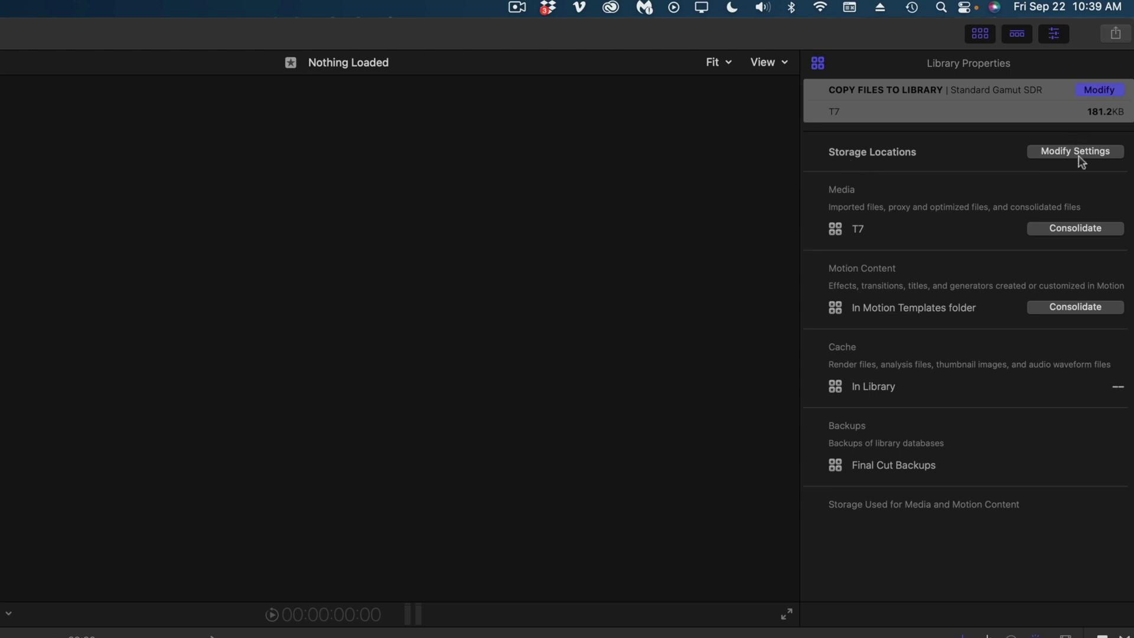
- Set the media storage location of the COPY FILES TO LIBRARY library to In Library
left_click(1077, 154)
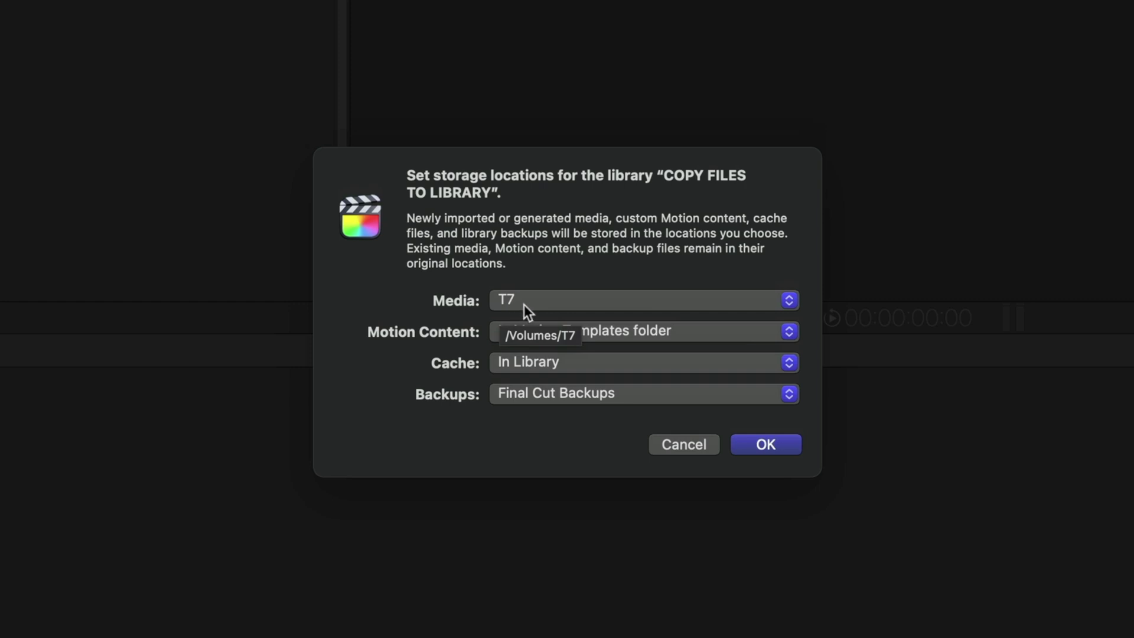
left_click(523, 303)
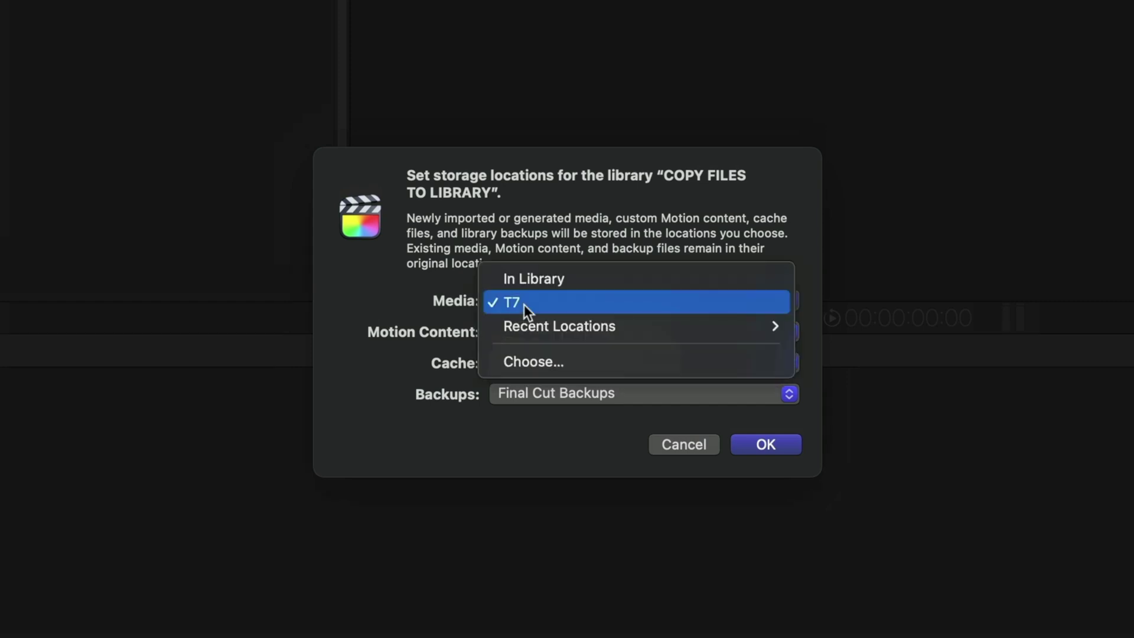
left_click(526, 282)
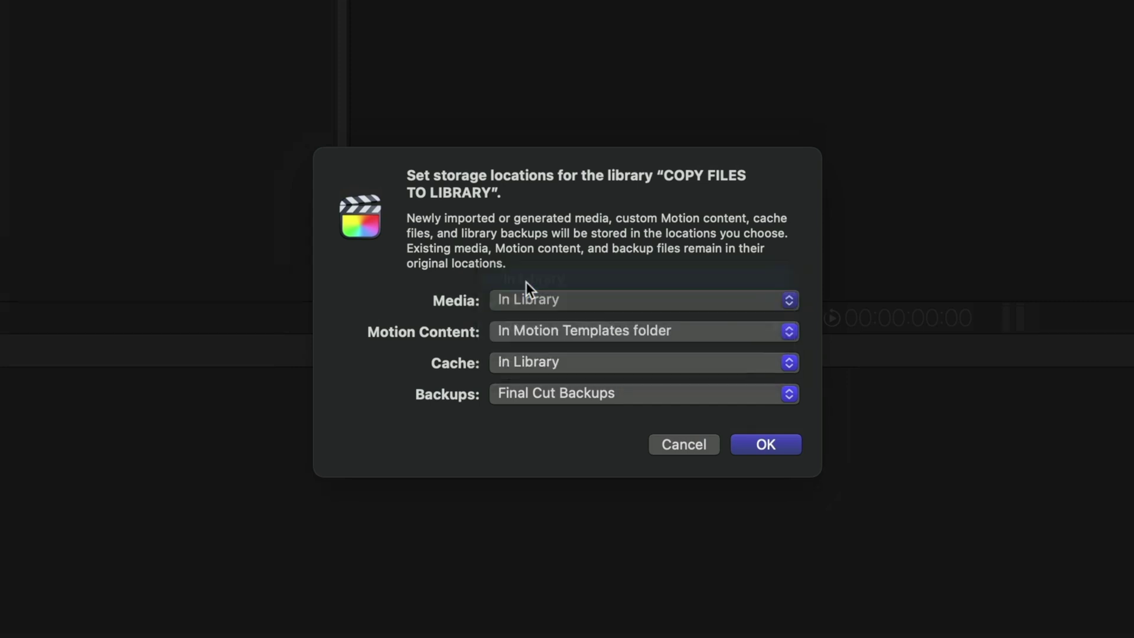
left_click(789, 445)
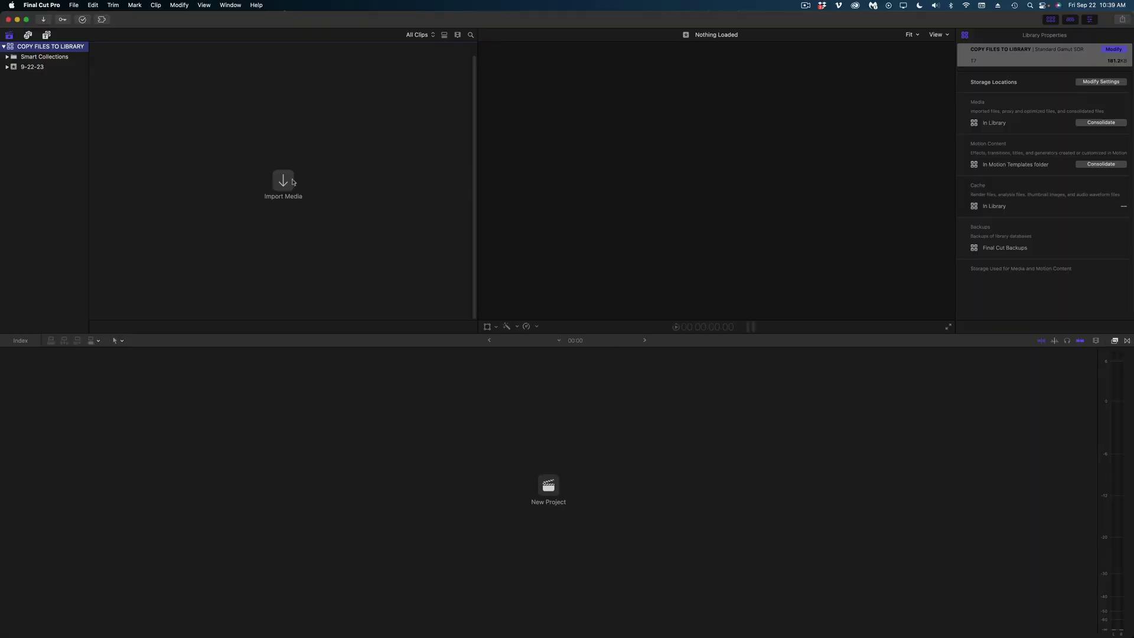
- Import all HARD ROCK B-ROLL 2 clips into event 9-22-23 with files copied to the library, and check the background tasks
left_click(284, 180)
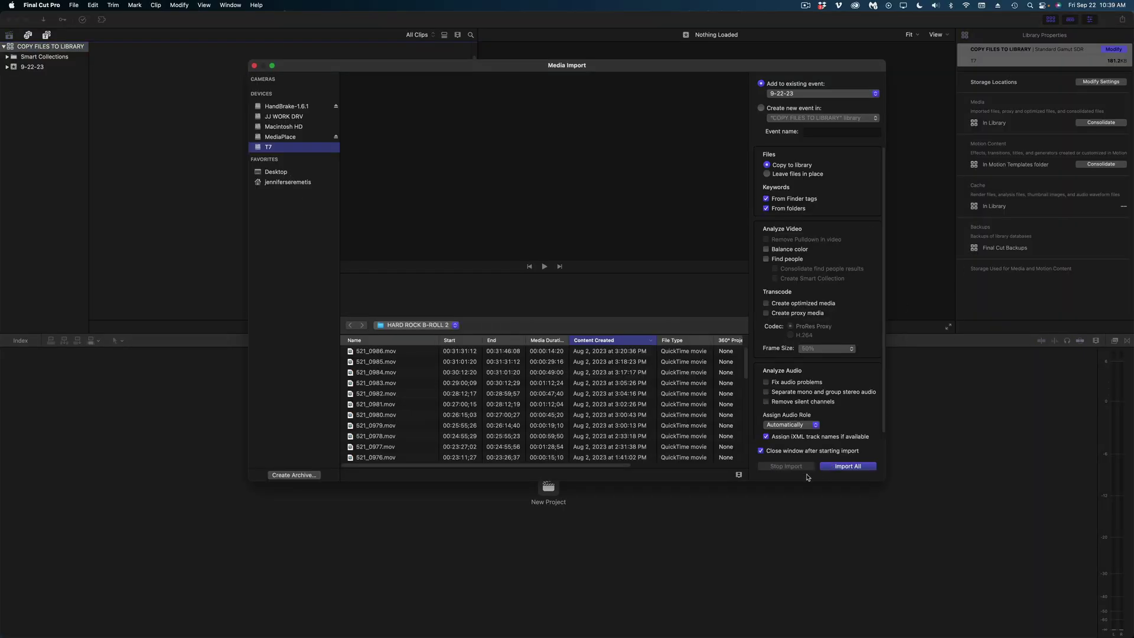
left_click(929, 568)
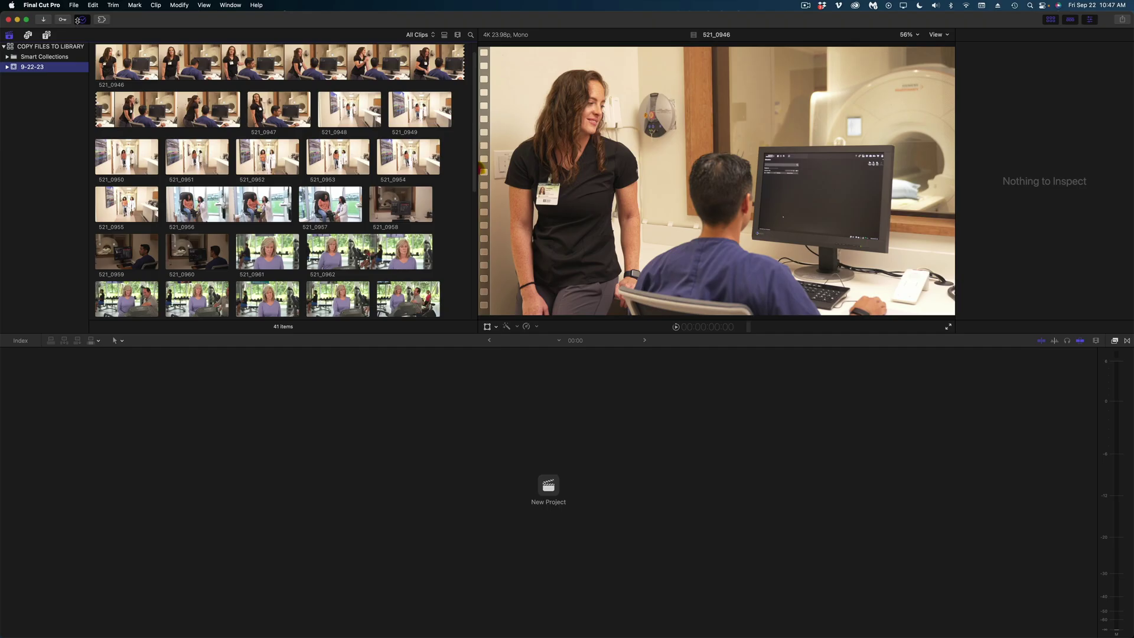
left_click(80, 20)
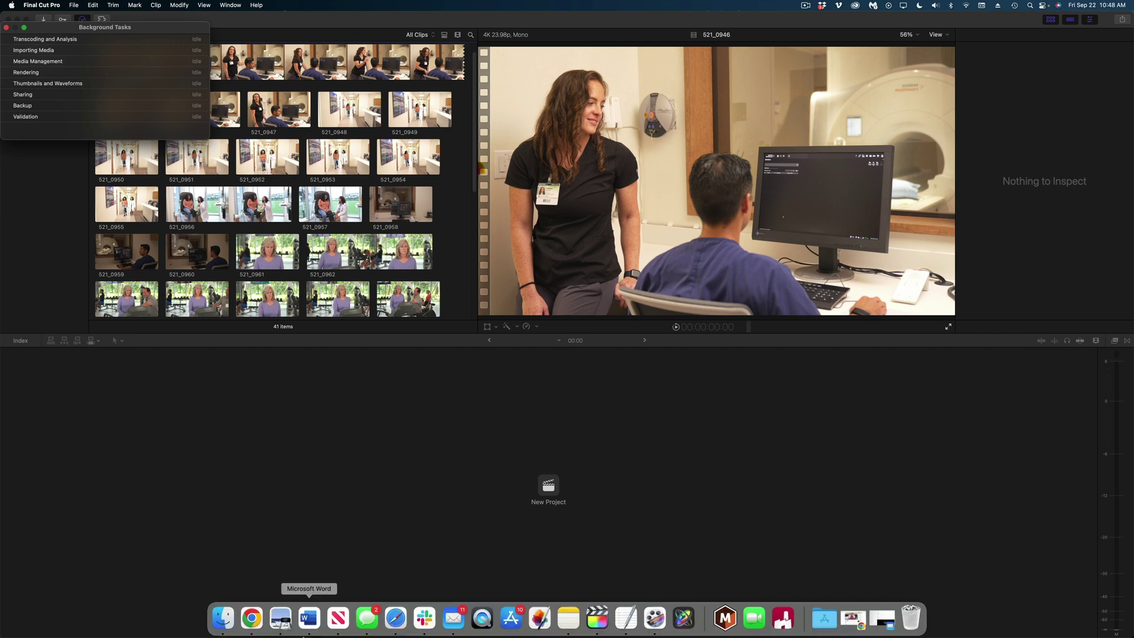
- Switch to Finder and check the size of the COPY FILES TO LIBRARY file and the contents of the HARD ROCK B-ROLL 2 folder
left_click(223, 615)
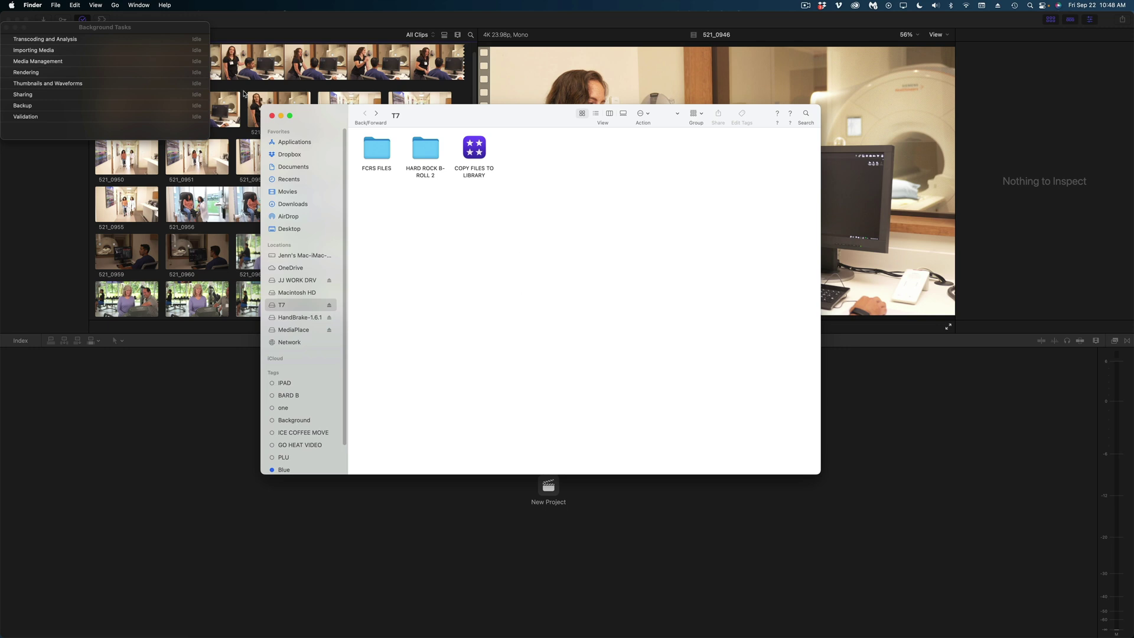
left_click(4, 27)
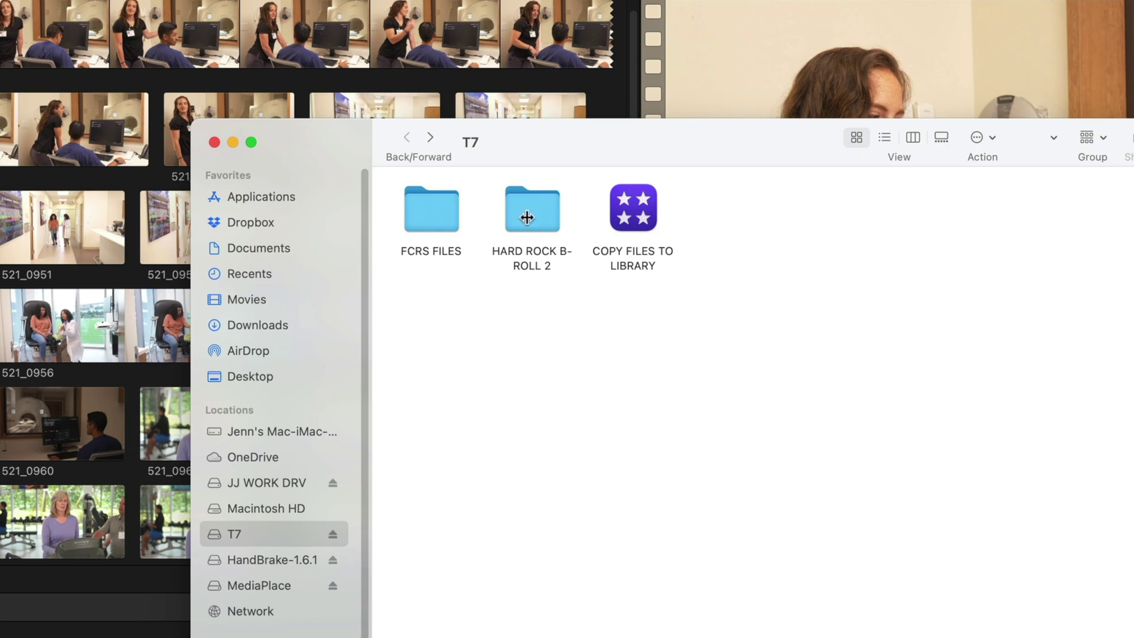
right_click(635, 207)
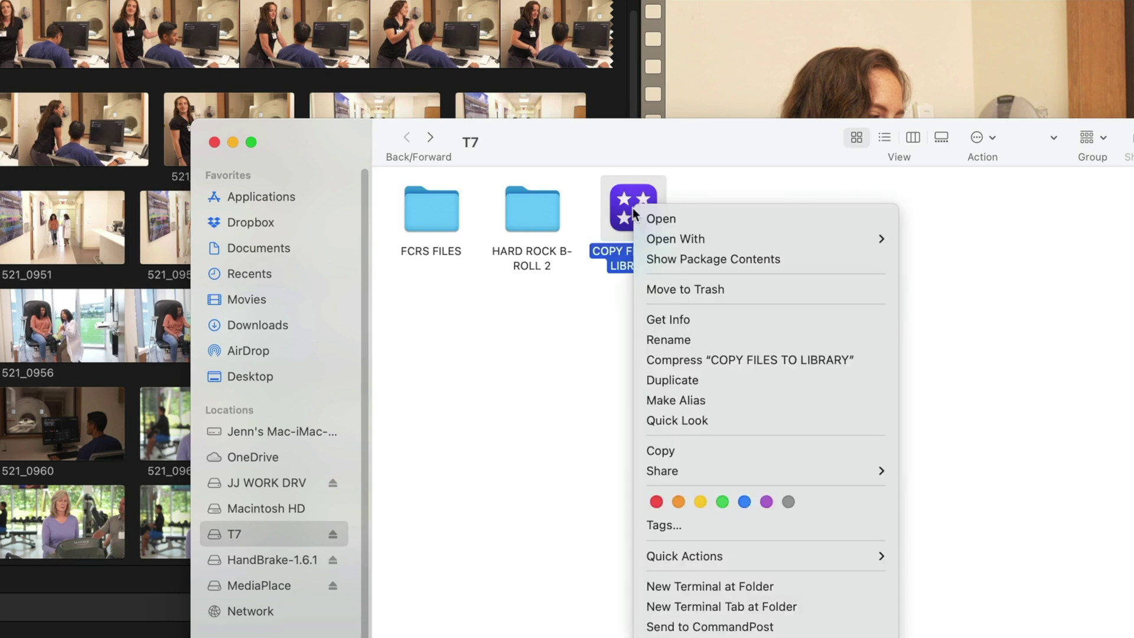
left_click(661, 320)
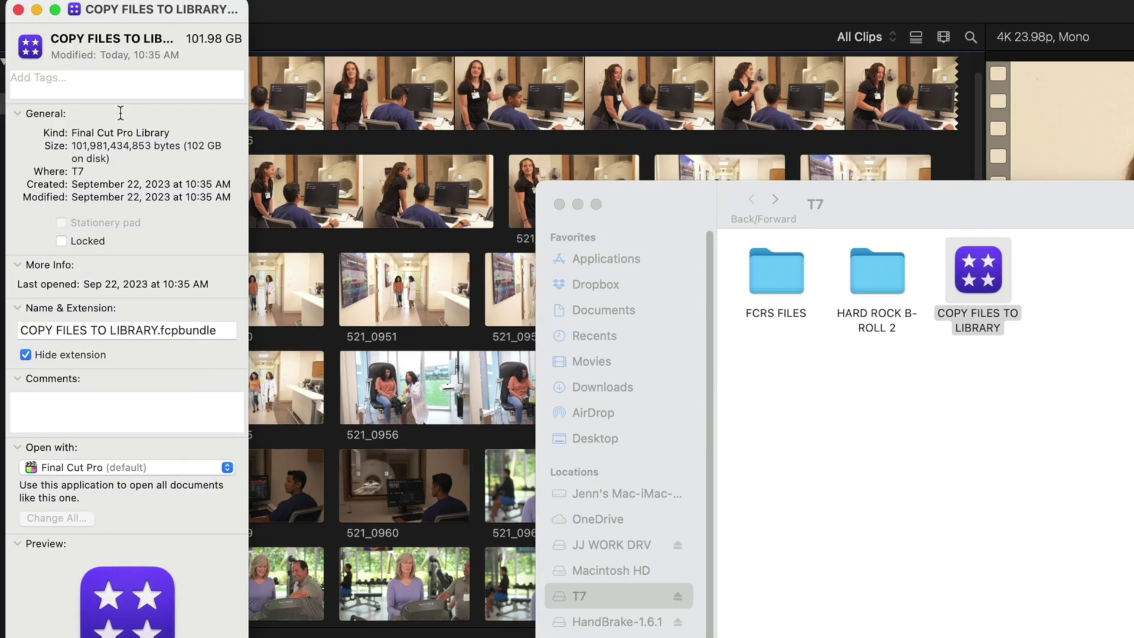
double_click(193, 145)
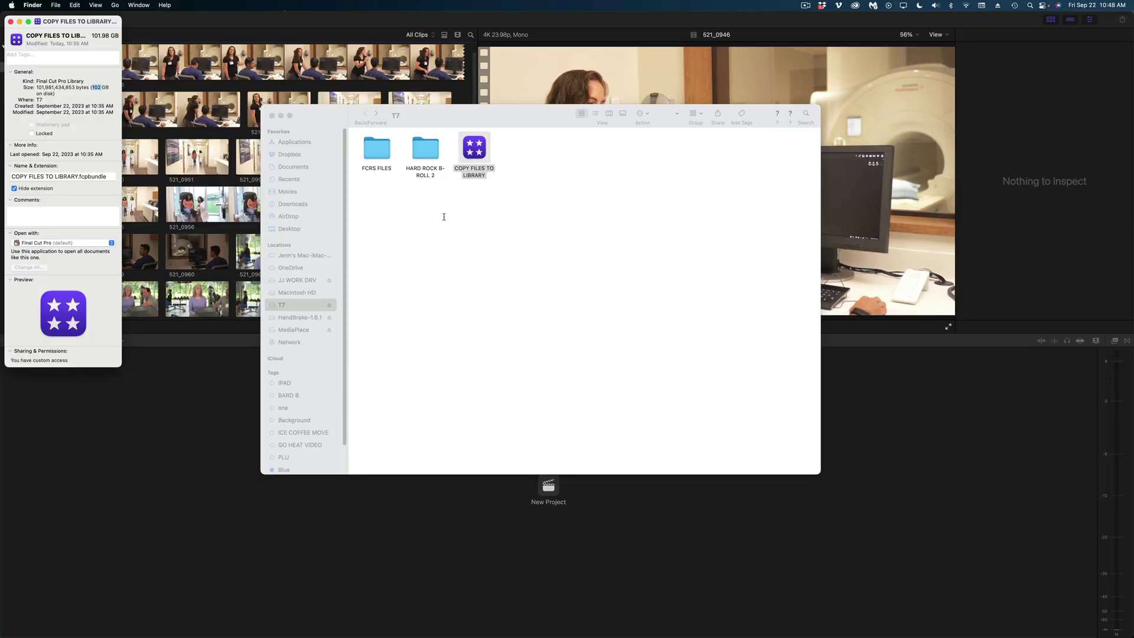
left_click(11, 21)
double_click(425, 148)
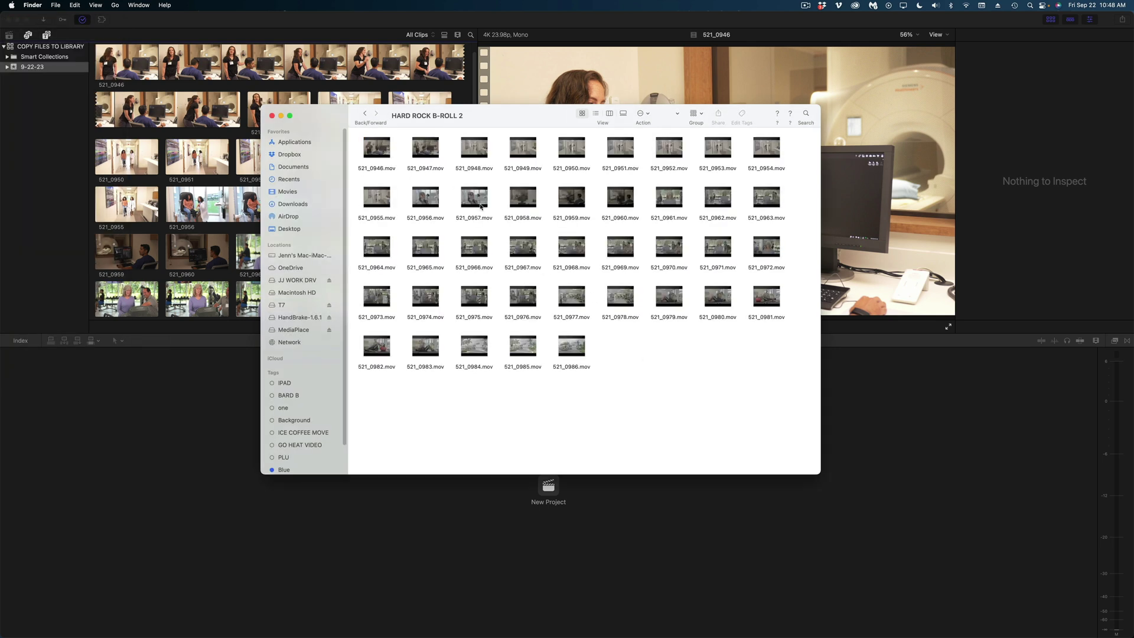
left_click(365, 115)
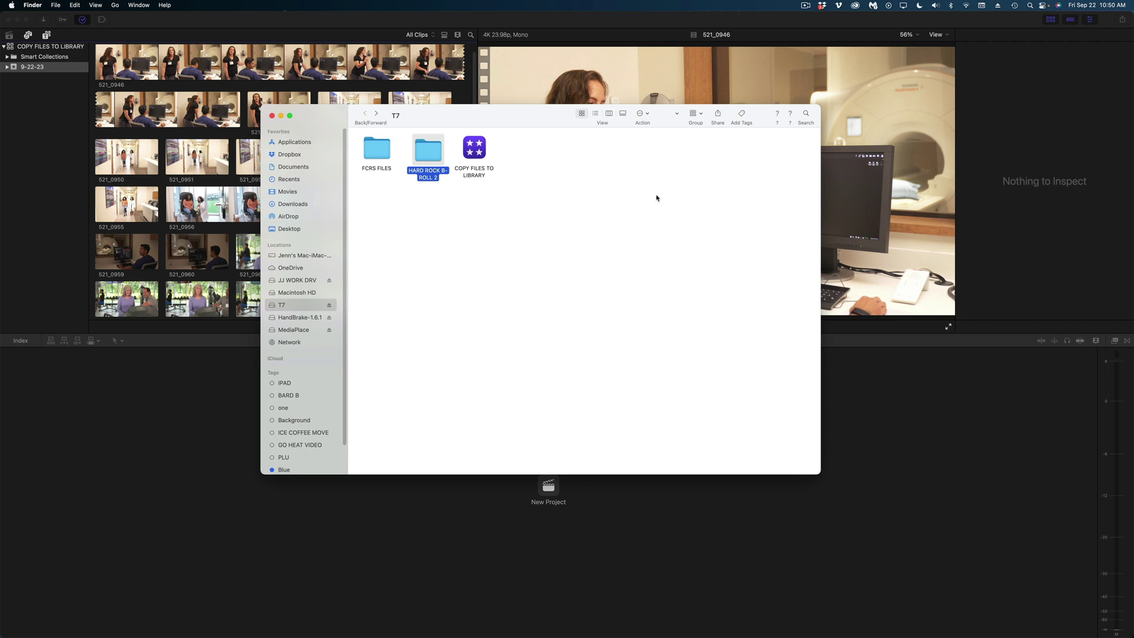
- Move the HARD ROCK B-ROLL 2 folder from T7 to BACK UP DRIVE and minimize the transfer progress window
left_click(899, 620)
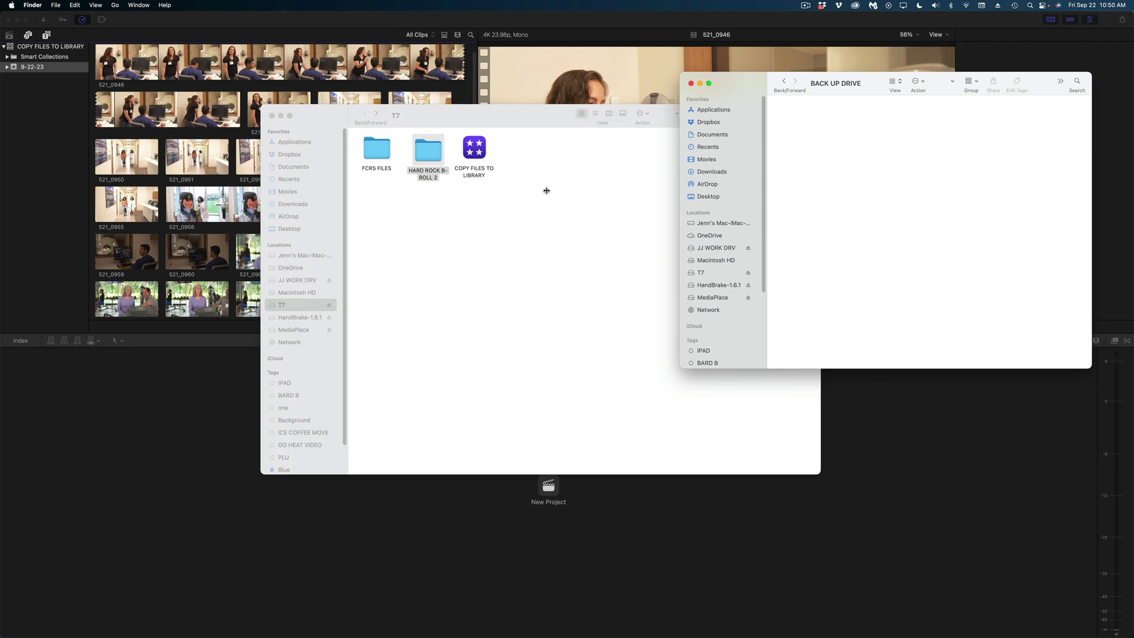
mouse_move(447, 167)
left_mouse_down()
mouse_move(894, 196)
mouse_move(442, 160)
left_mouse_up()
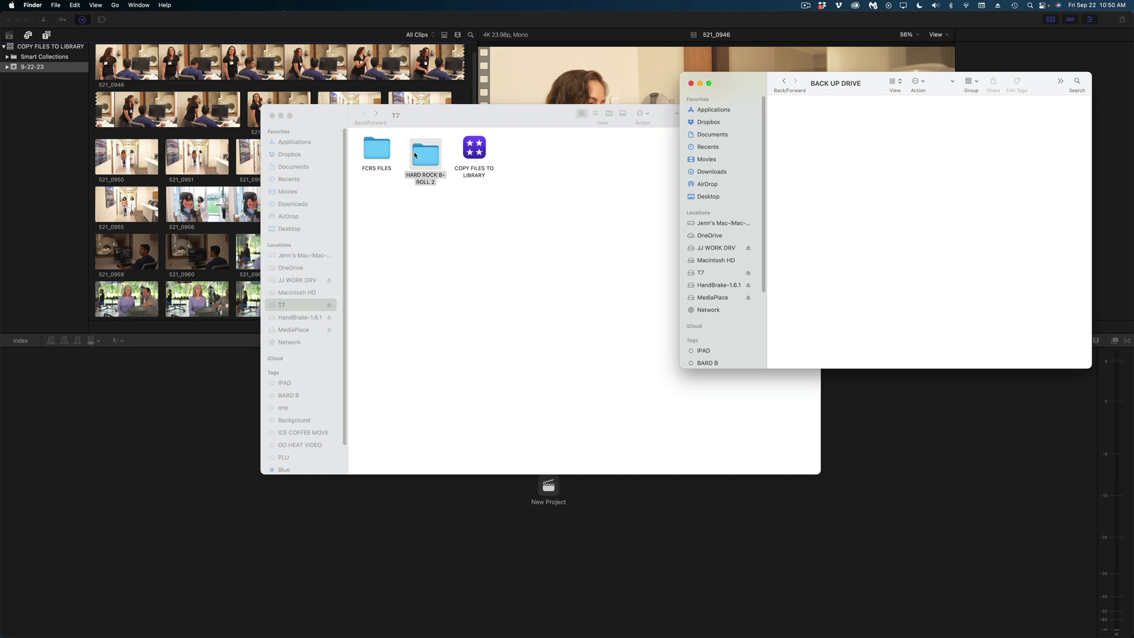
left_click_drag(422, 157, 889, 242)
key("super")
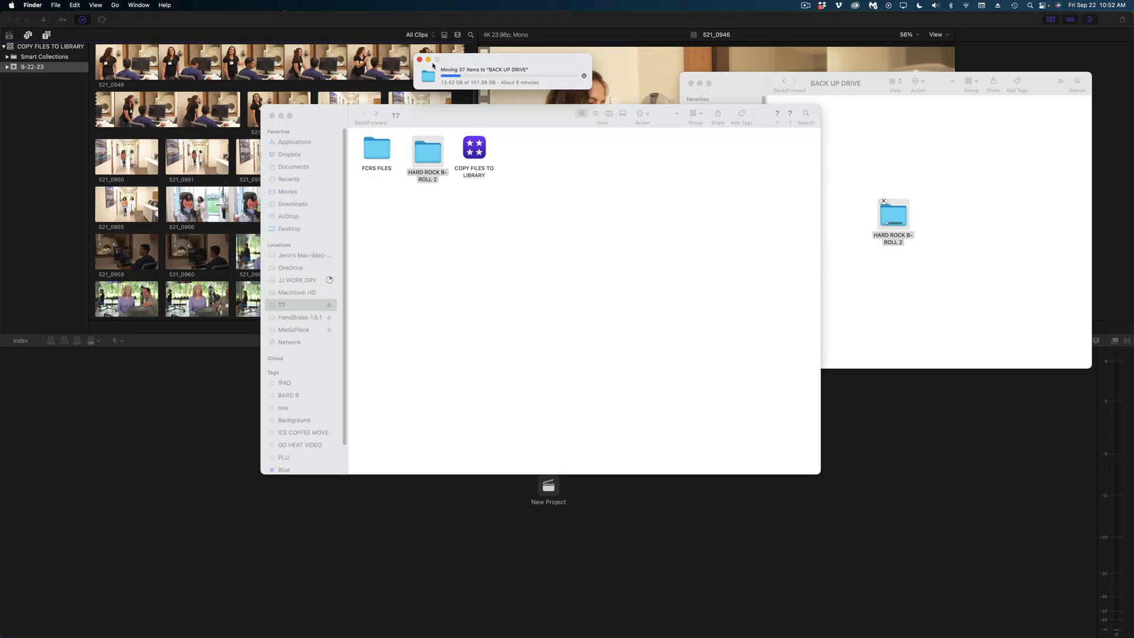
left_click(429, 60)
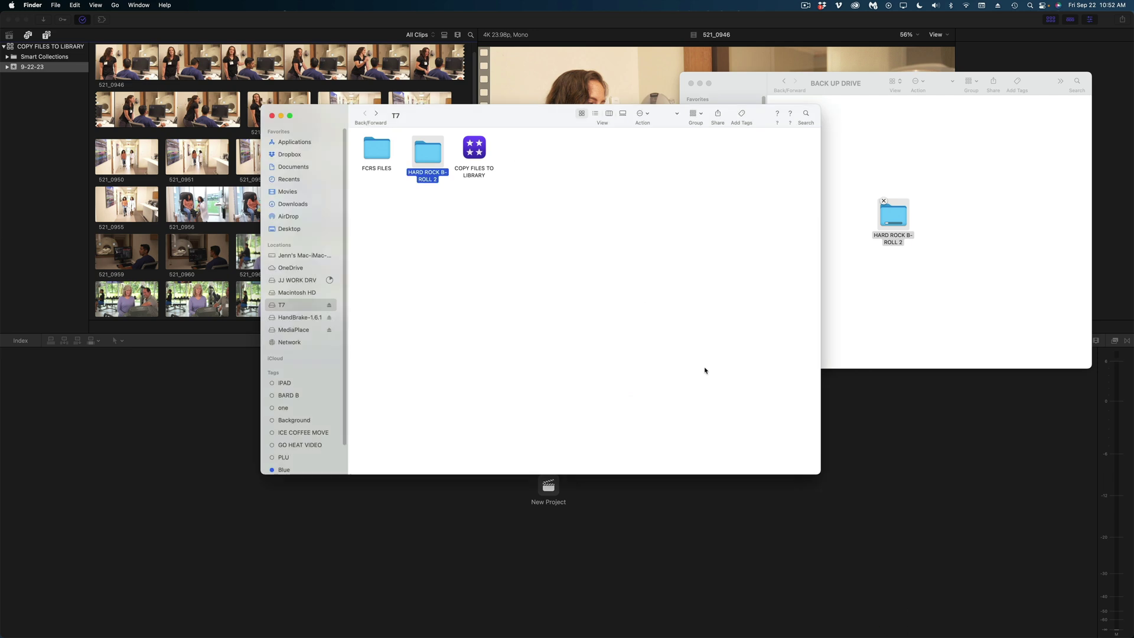
- Copy the COPY FILES TO LIBRARY library file from T7 to BACK UP DRIVE
left_click(538, 216)
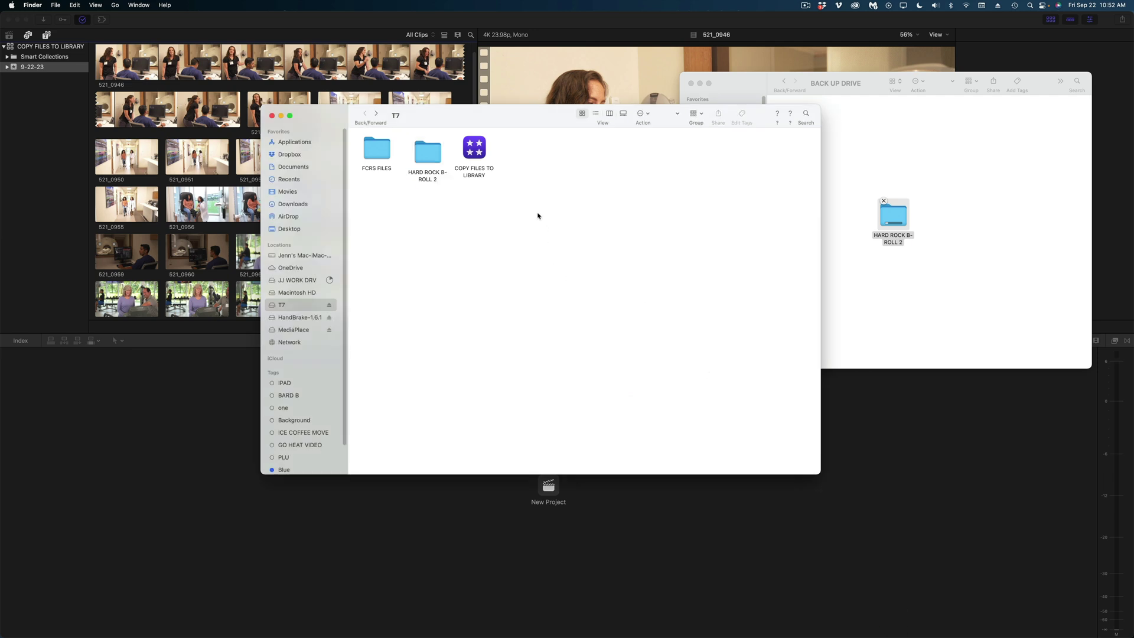
left_click(478, 153)
left_click_drag(479, 153, 865, 147)
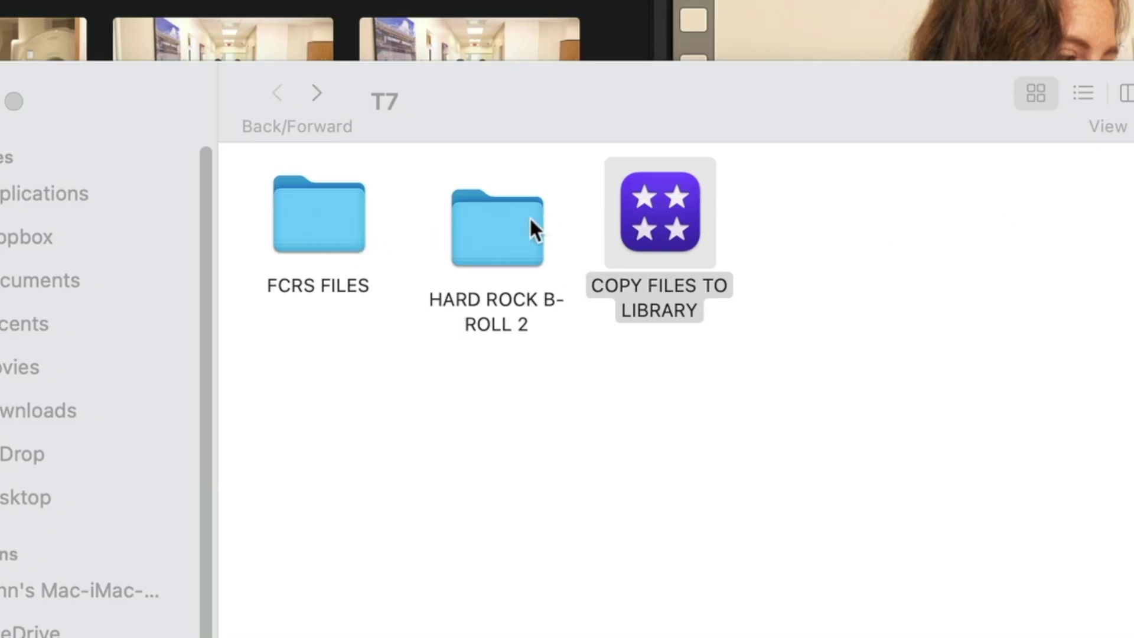
left_click(511, 227)
right_click(472, 234)
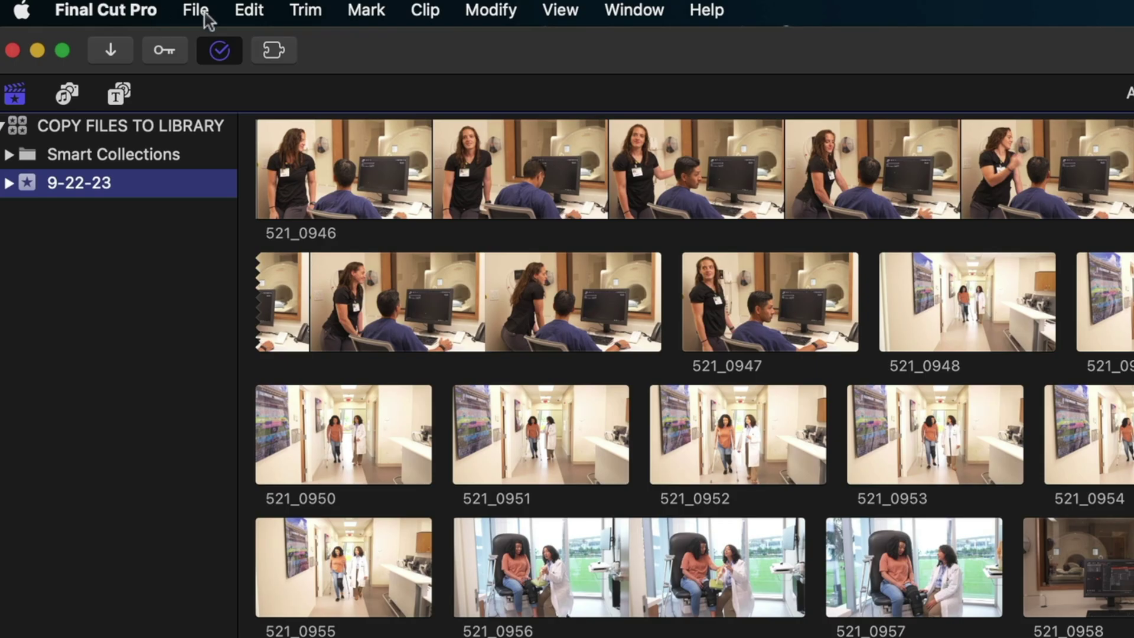
- Create a new library named LEAVE FILES IN PLACE on the T7 drive
left_click(77, 4)
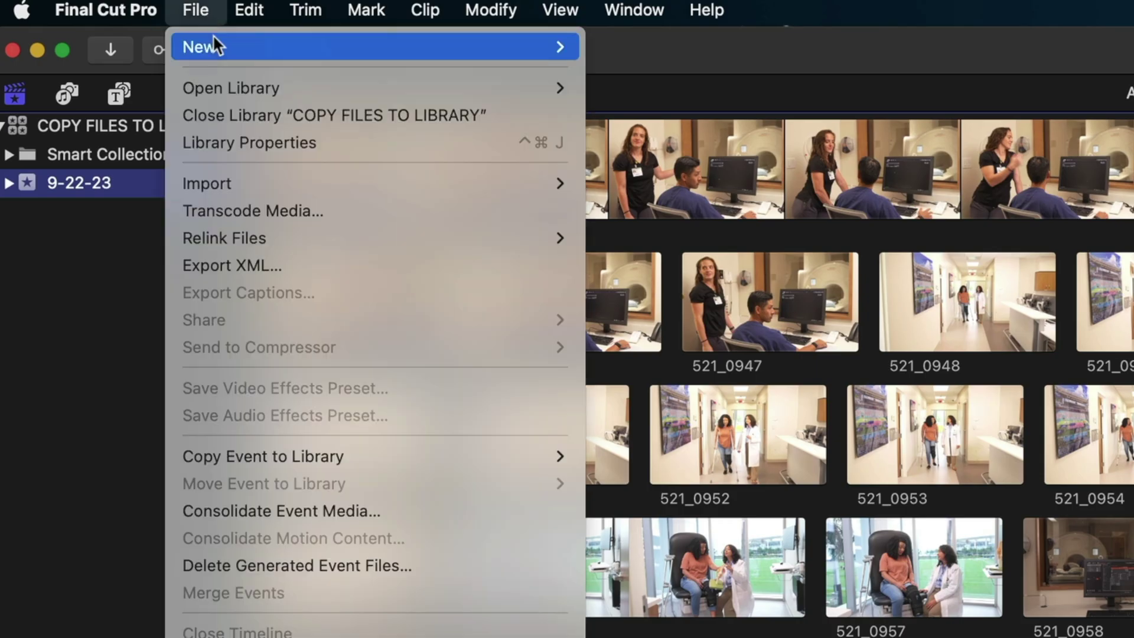
mouse_move(81, 14)
left_click(628, 102)
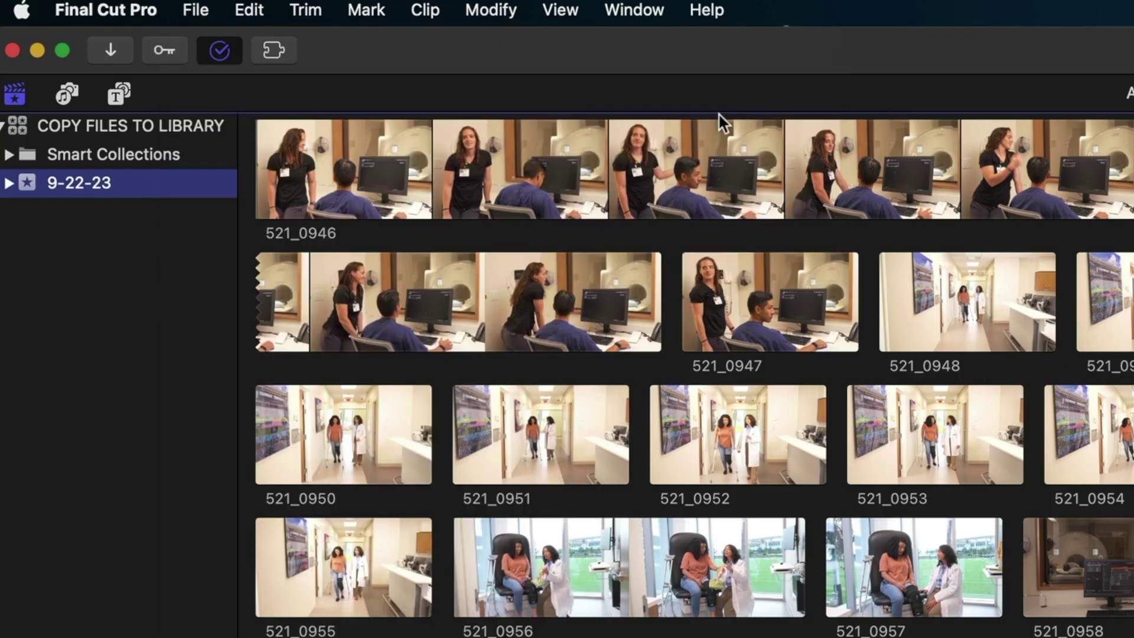
type("LEAV")
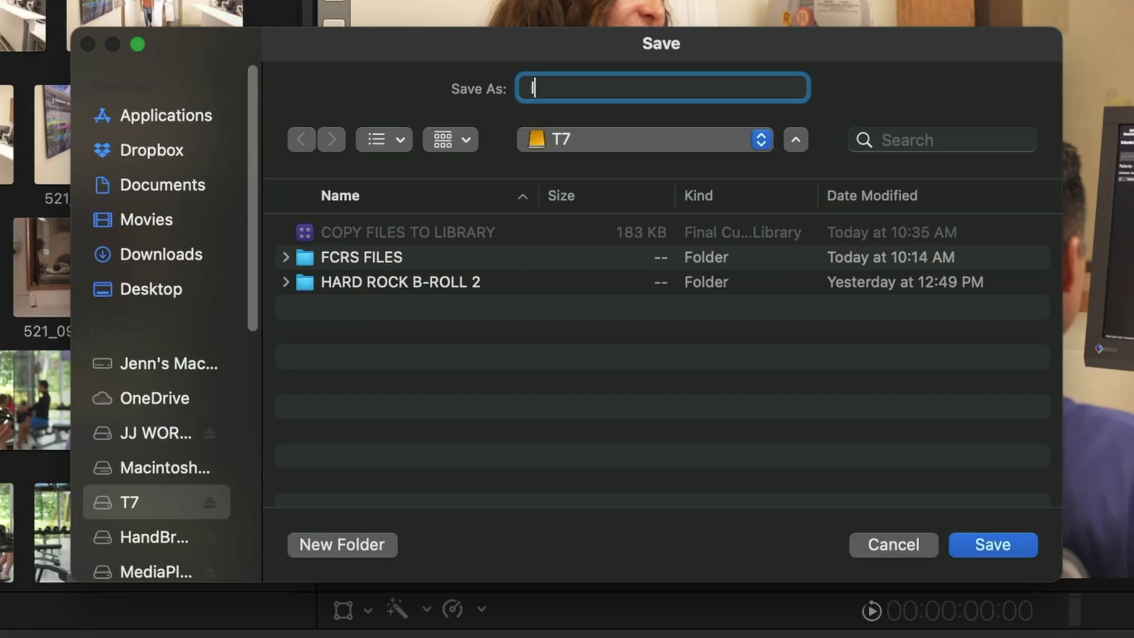
type("E FILES IN PLACE")
left_click(999, 543)
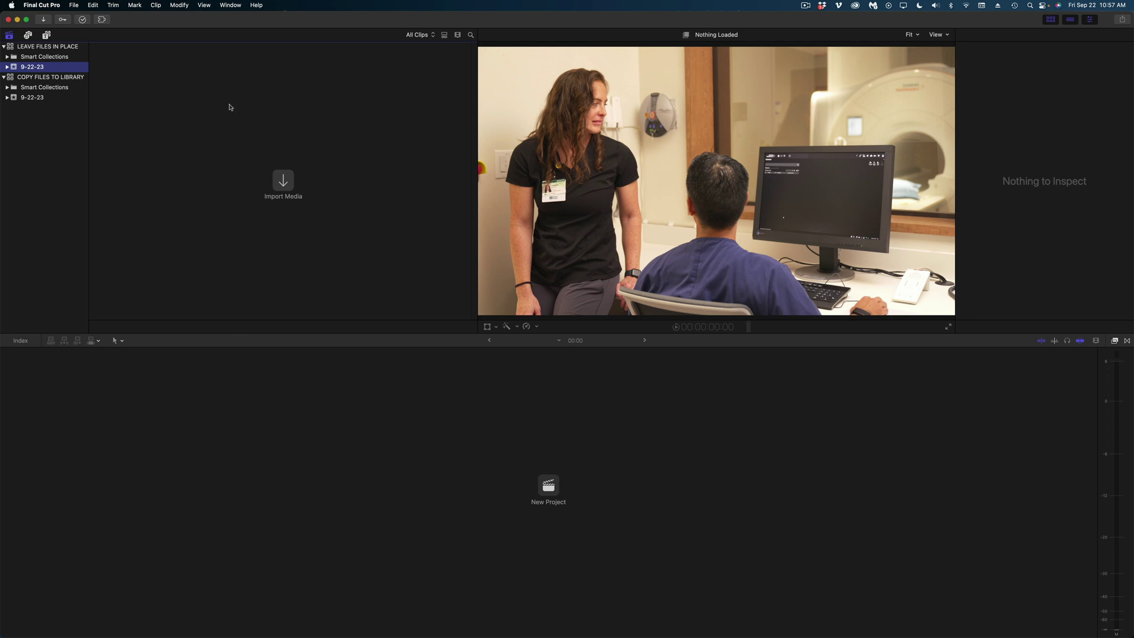
- Import all HARD ROCK B-ROLL 2 clips into event 9-22-23 with files left in place, and check the background tasks
left_click(283, 181)
left_click(768, 170)
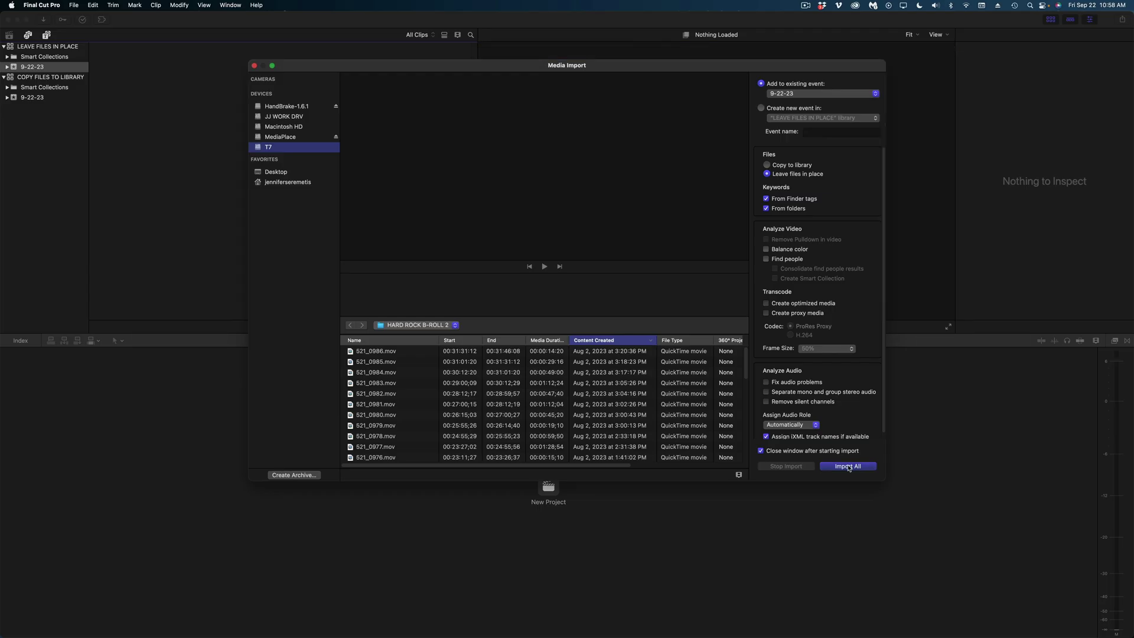
left_click(851, 466)
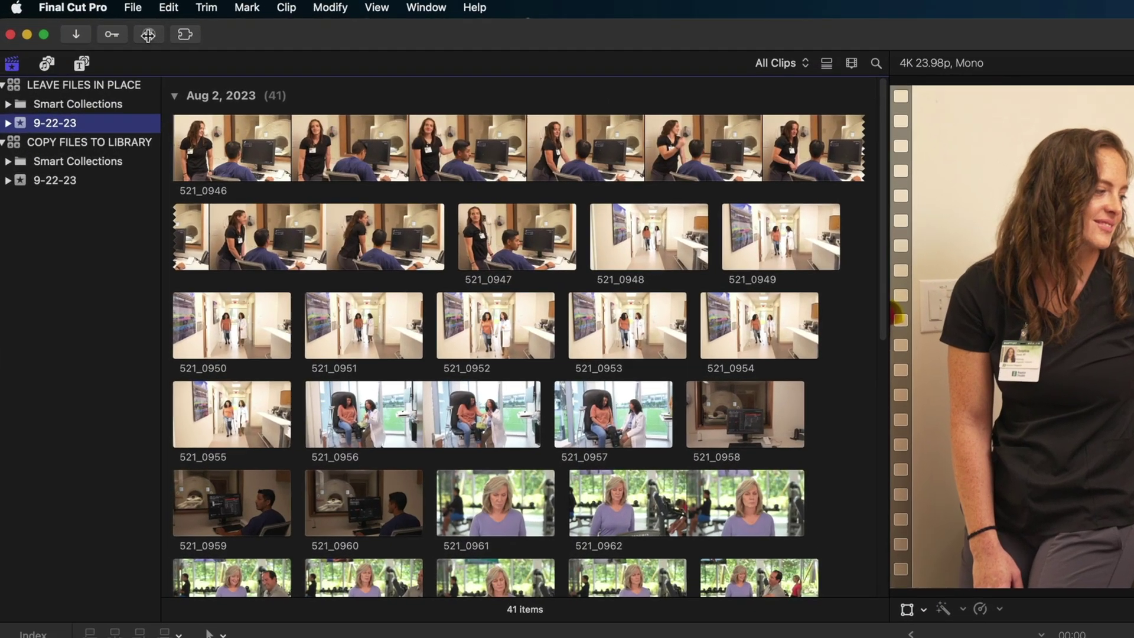
left_click(82, 20)
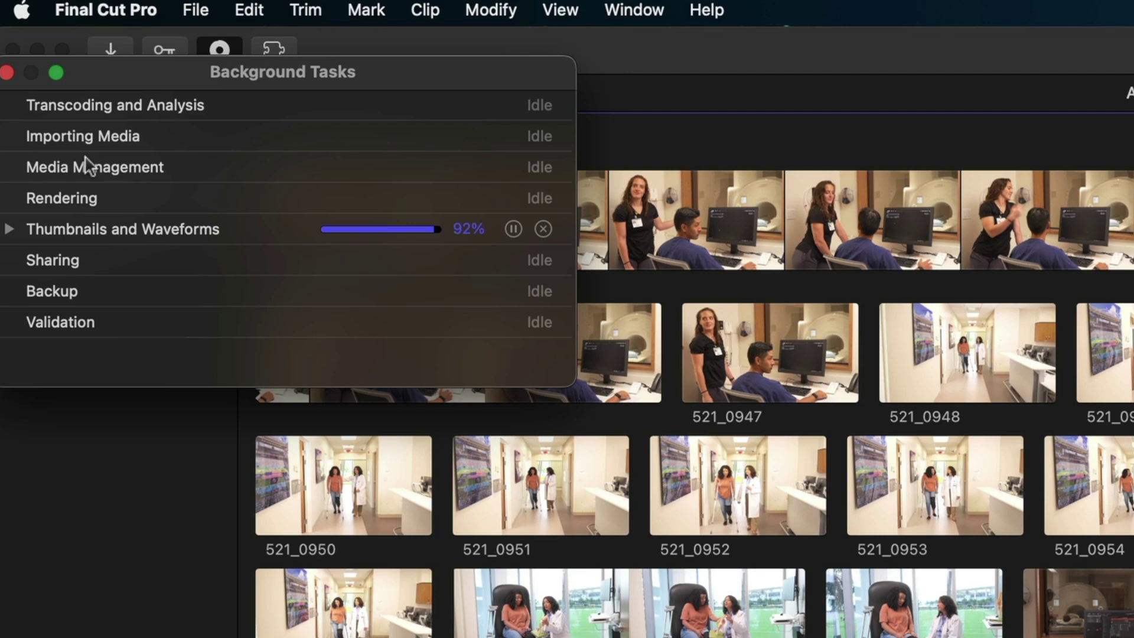
left_click(7, 72)
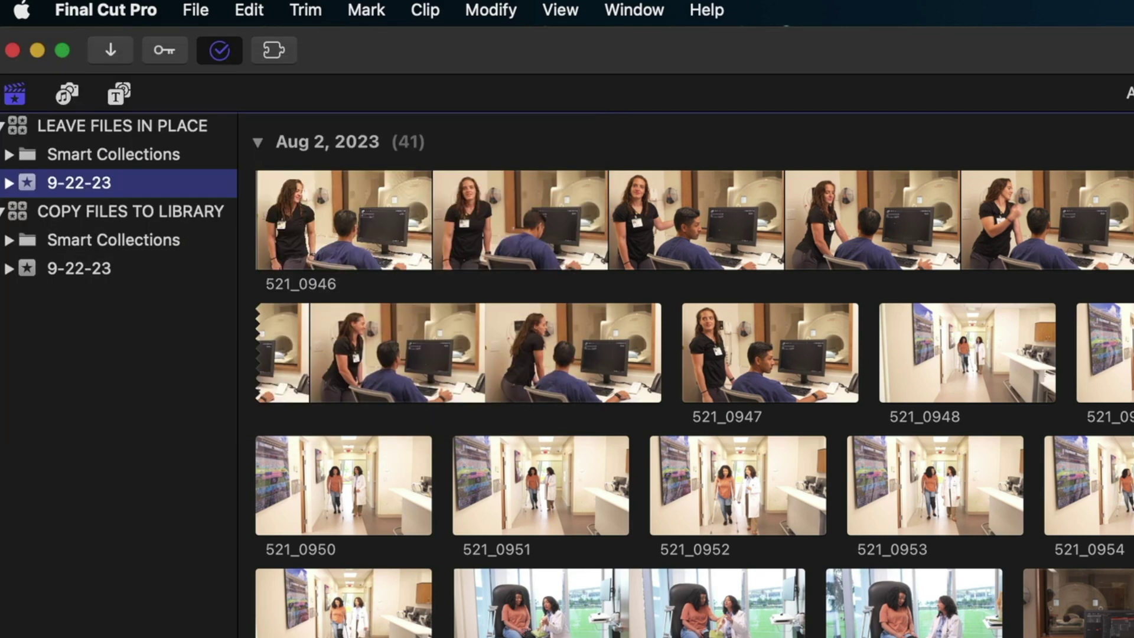
- Switch to Finder and check the file size of the LEAVE FILES IN PLACE library on T7
left_click(896, 632)
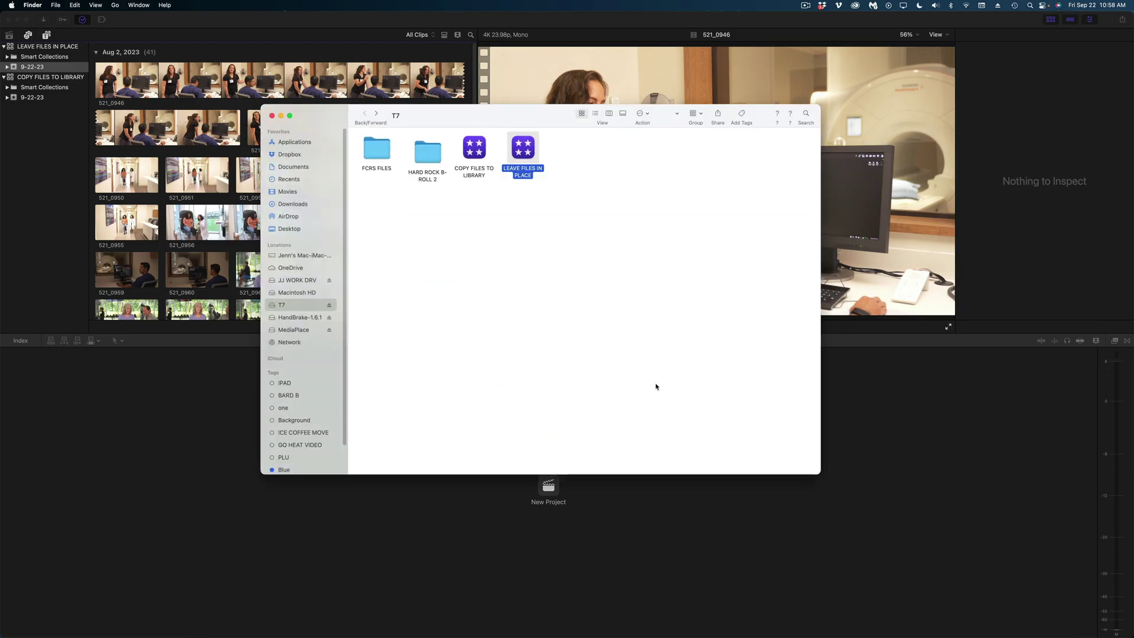
right_click(521, 153)
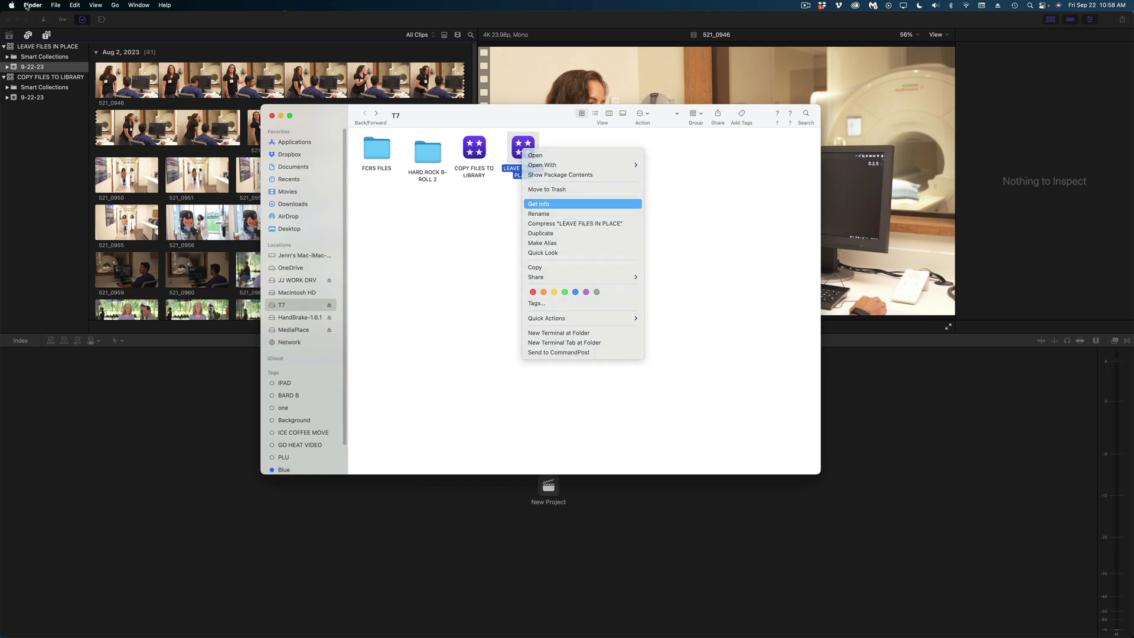
left_click(539, 204)
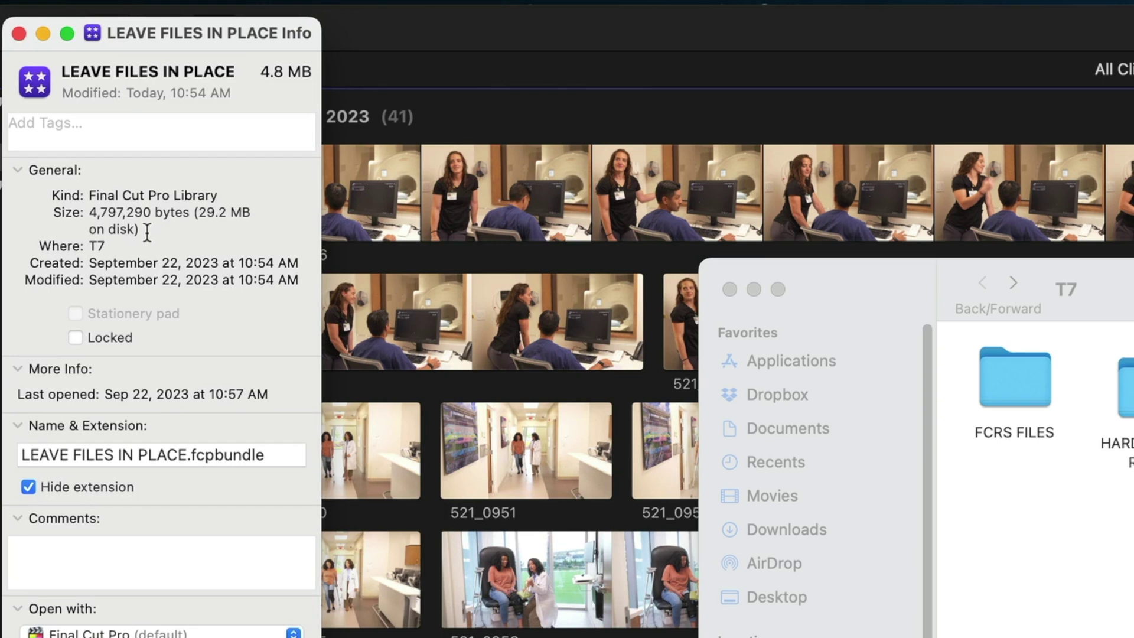
left_click_drag(199, 213, 227, 214)
left_click(226, 228)
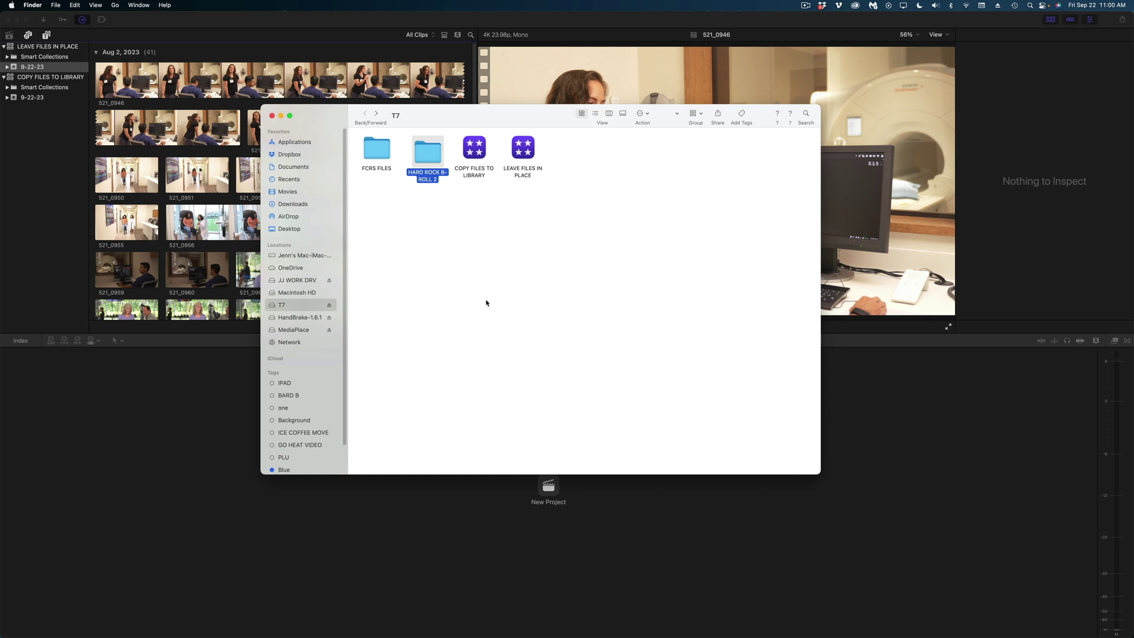
- Create a new folder named MOVED ITEMS on the T7 drive
right_click(497, 216)
left_click(509, 223)
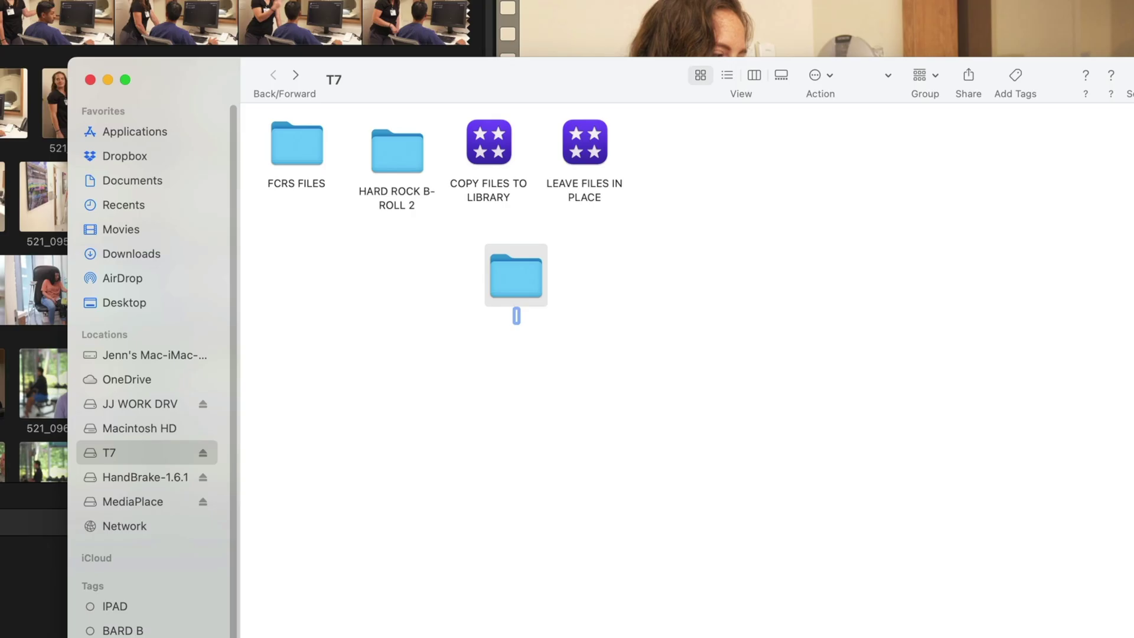
type("MOVED ITEMS")
key("Return")
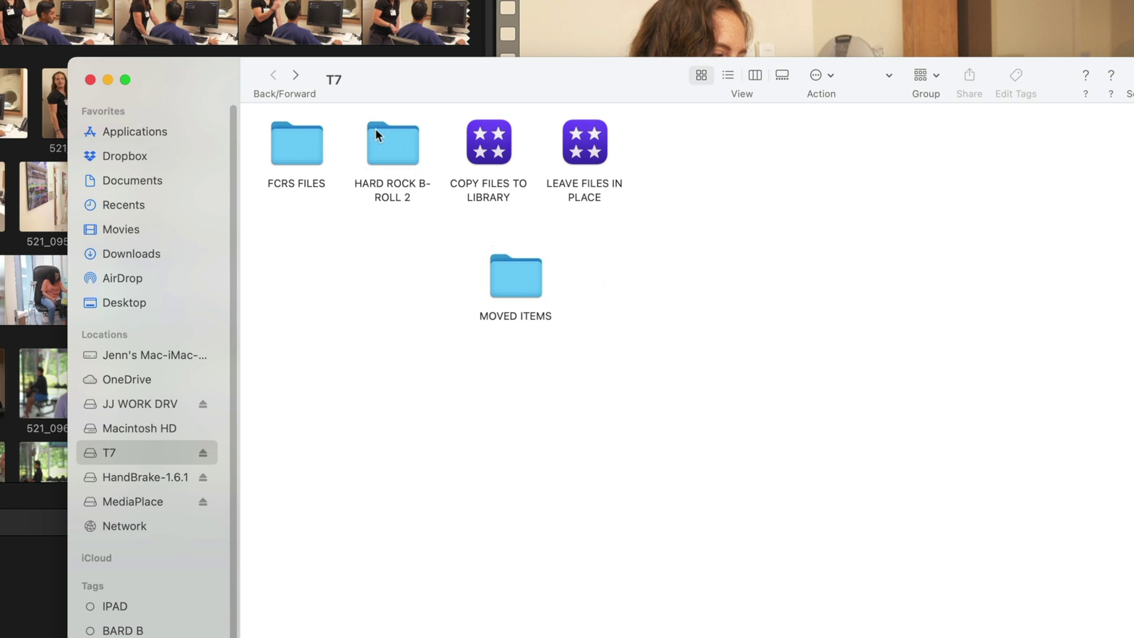
- Move the HARD ROCK B-ROLL 2 folder into MOVED ITEMS and check the imported clips in Final Cut Pro
left_click_drag(377, 129, 512, 271)
left_click(273, 75)
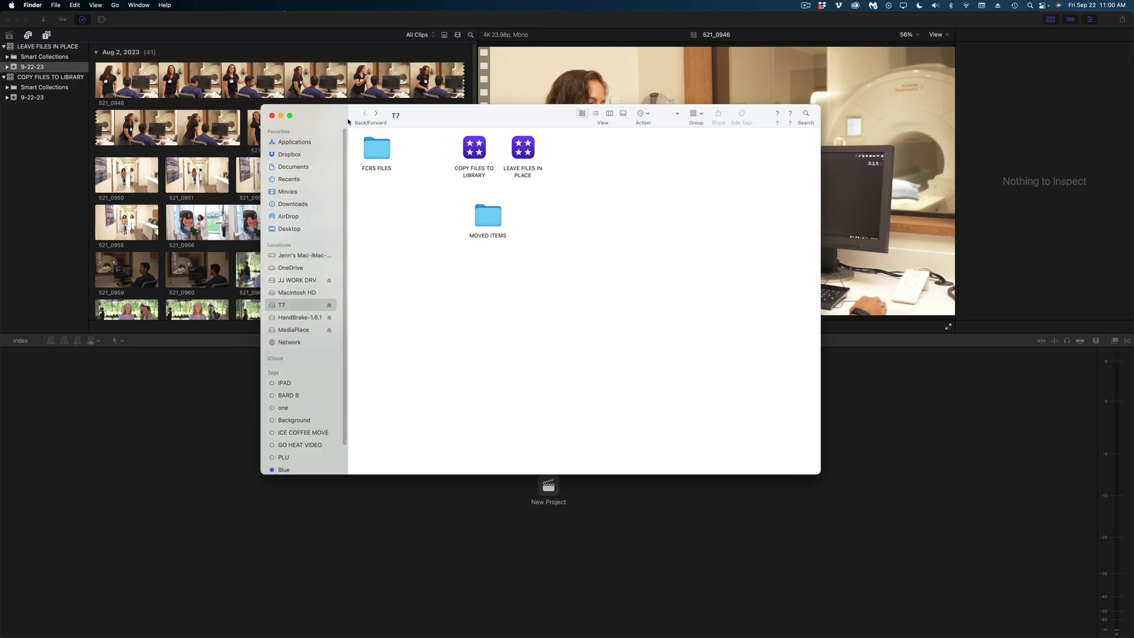
left_click(197, 136)
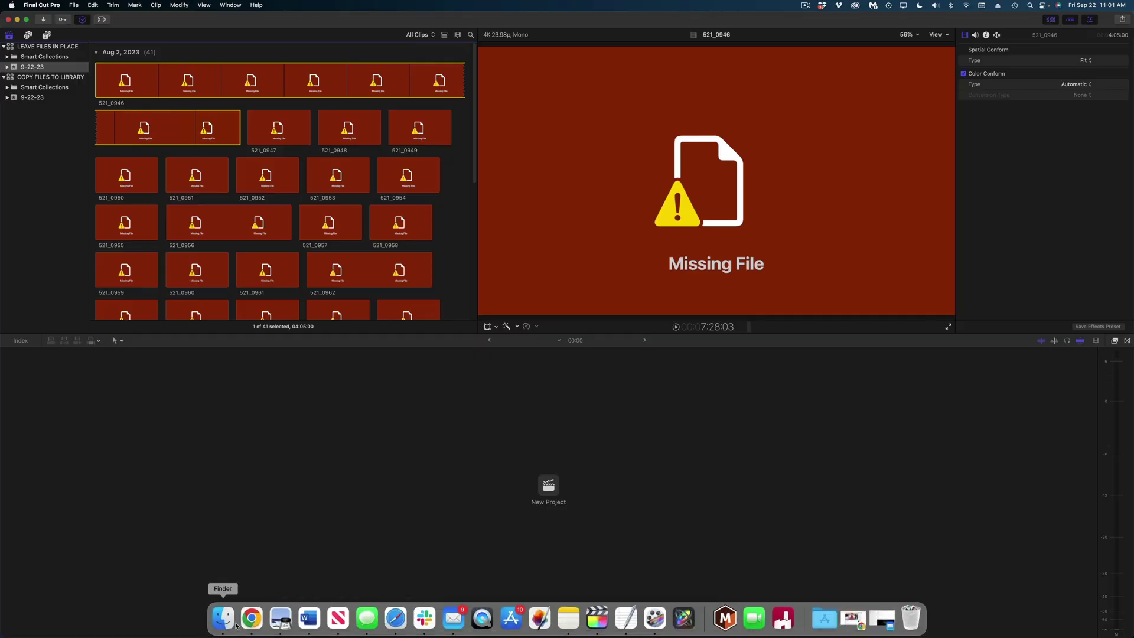
- Switch to Finder to return the HARD ROCK B-ROLL 2 folder to T7, and recheck the clips in Final Cut Pro
left_click(224, 619)
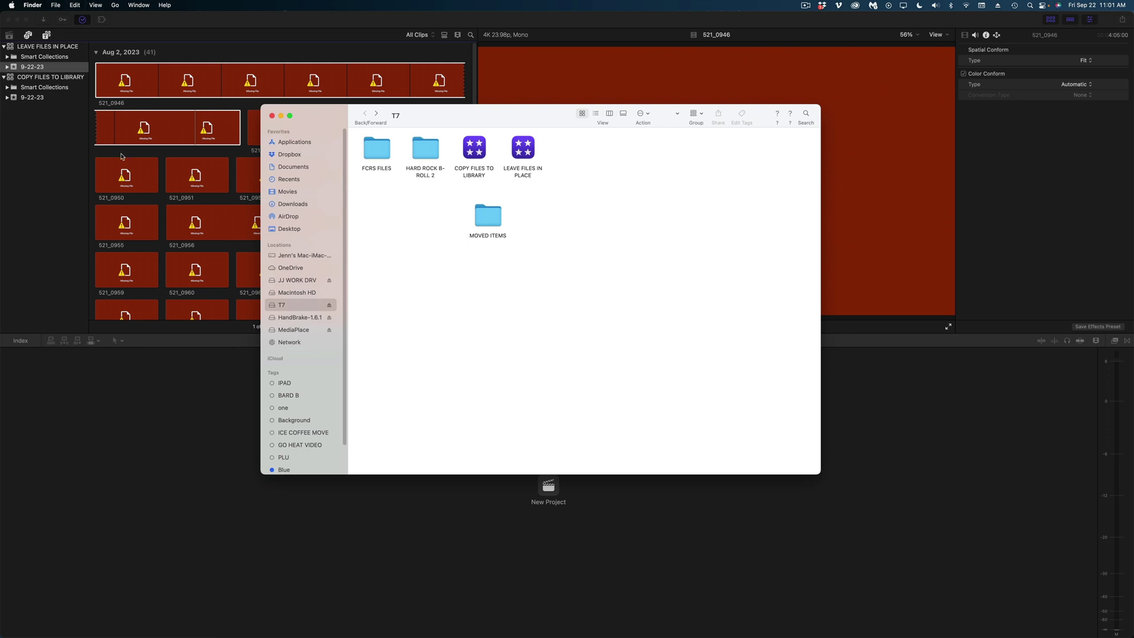
left_click(206, 509)
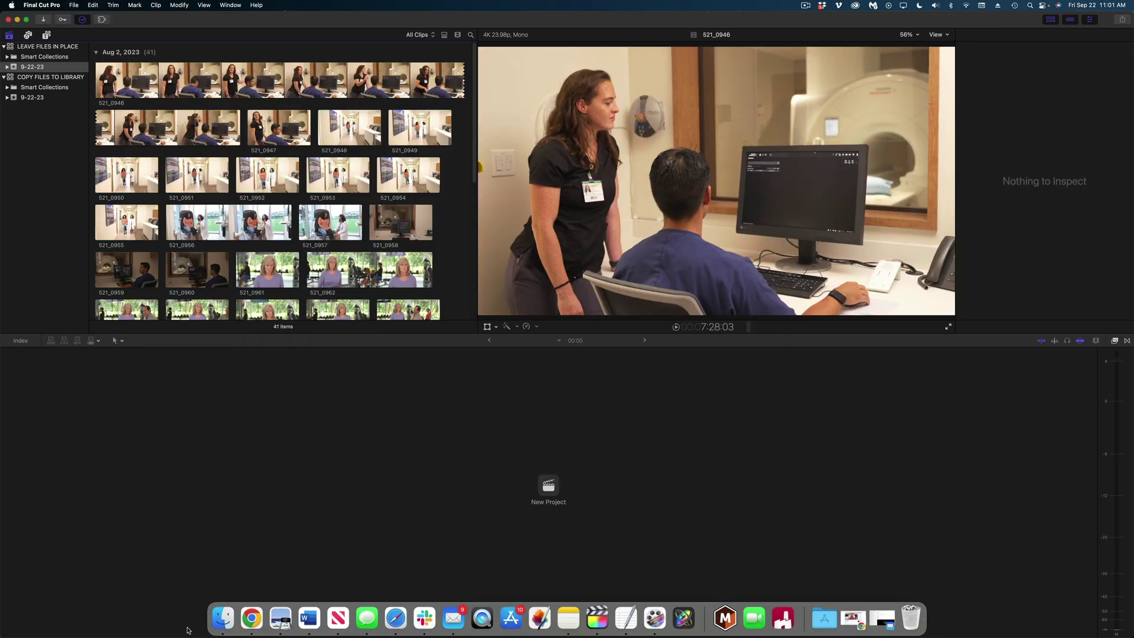
- Rename the HARD ROCK B-ROLL 2 folder in Finder to HARD ROCK B-ROLL 3 and check the clips in Final Cut Pro
left_click(223, 616)
left_click(423, 170)
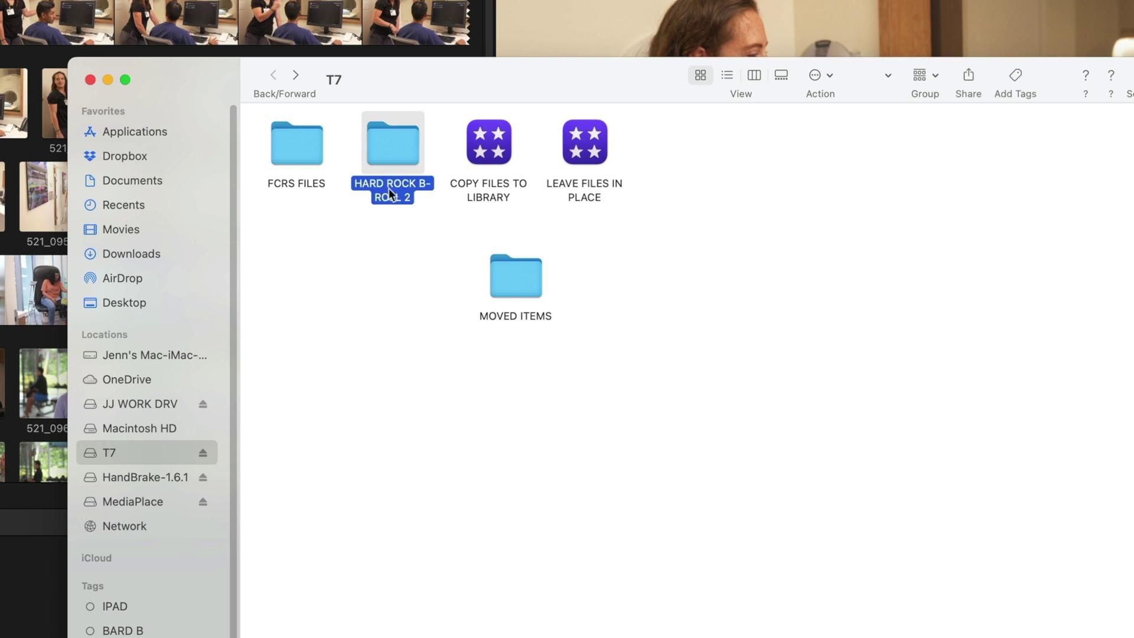
left_click(389, 188)
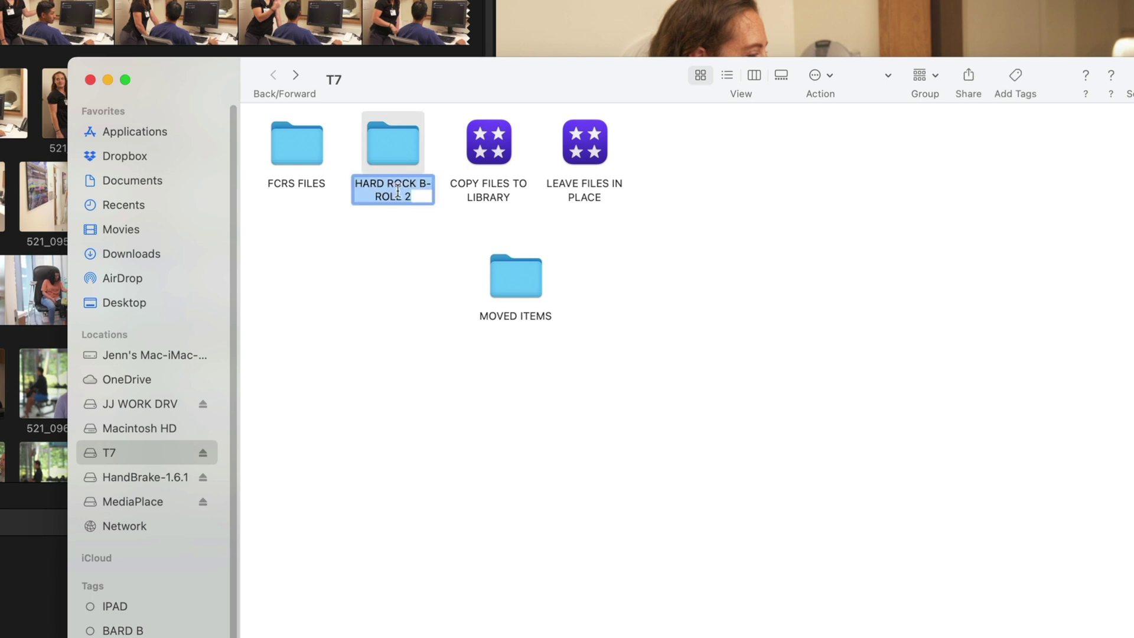
key("BackSpace")
key("BackSpace")
type("3")
key("Return")
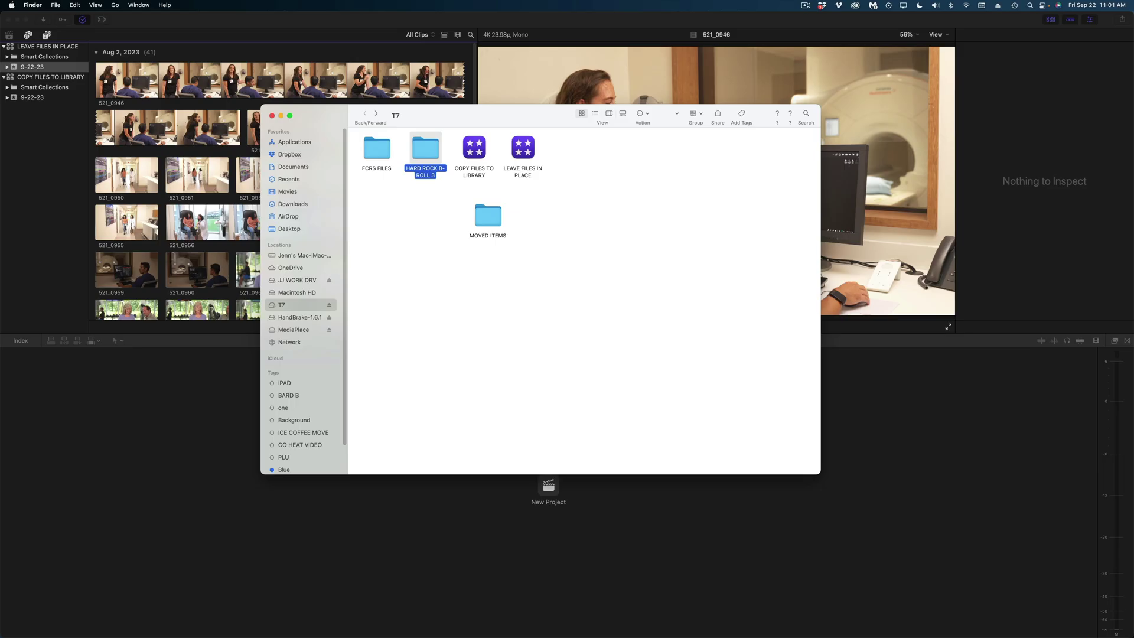
left_click(173, 199)
left_click(213, 183)
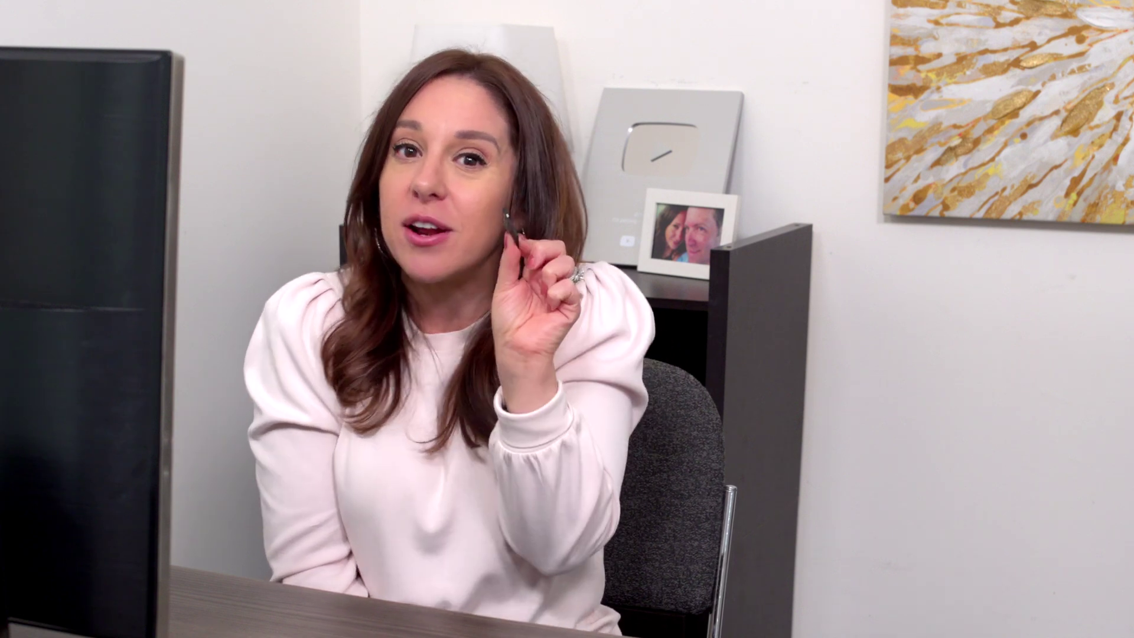
- Create a new library named IMPORT FROM CARD on the T7 drive
left_click(74, 6)
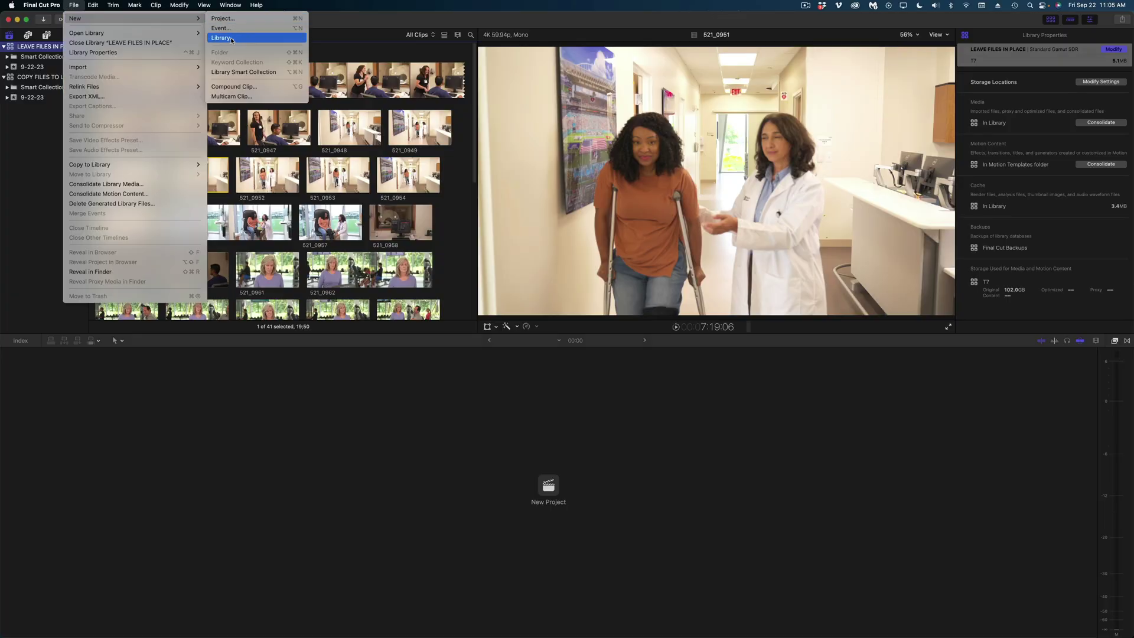
left_click(364, 120)
type("im")
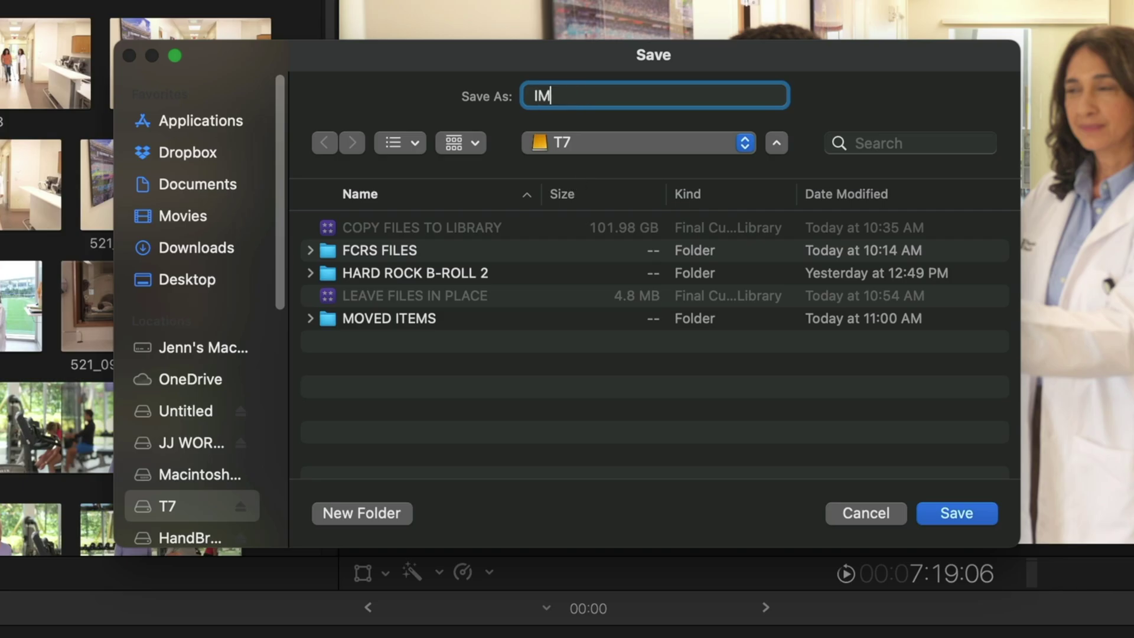
type("PORT FROM CARD")
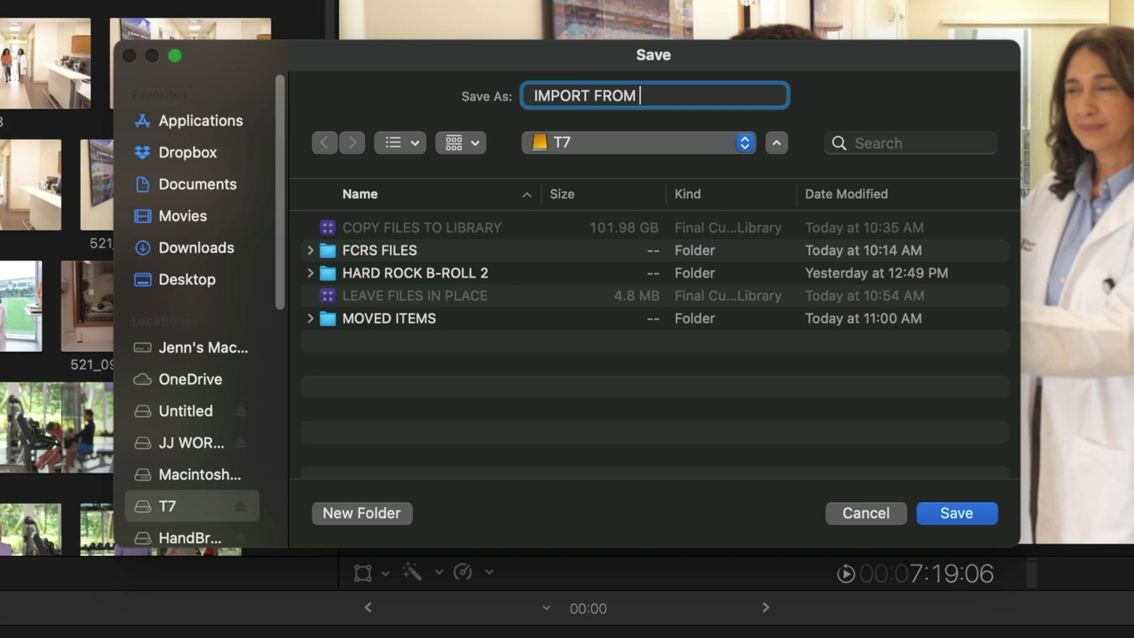
key("Return")
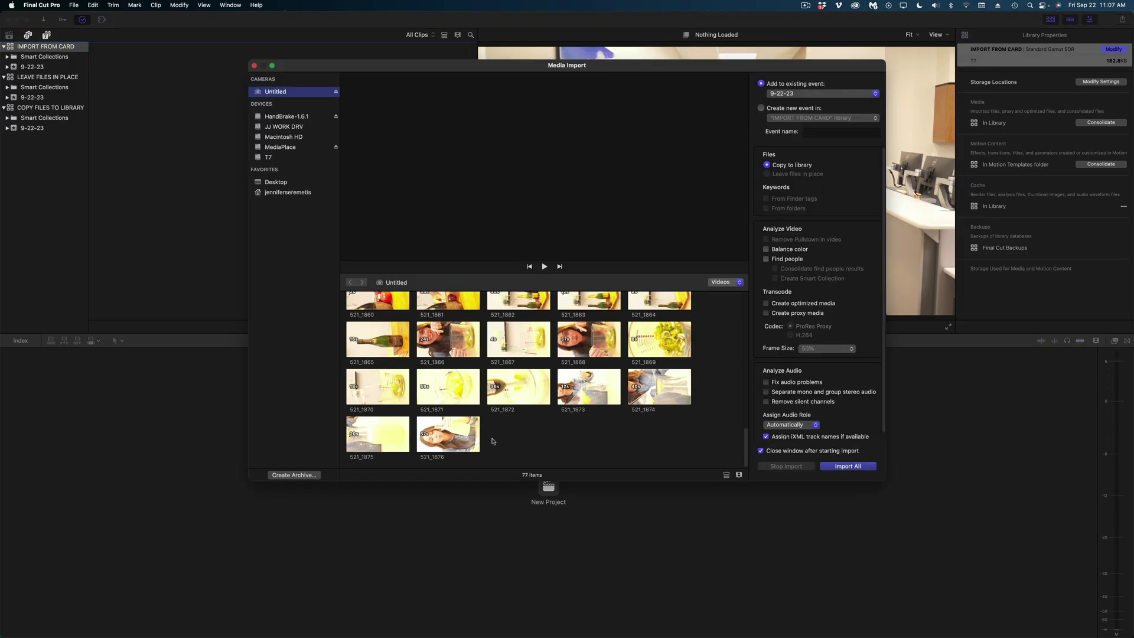
- Review the card's clips for import and set the IMPORT FROM CARD library's media storage location to T7
scroll(493, 441, "up", 5)
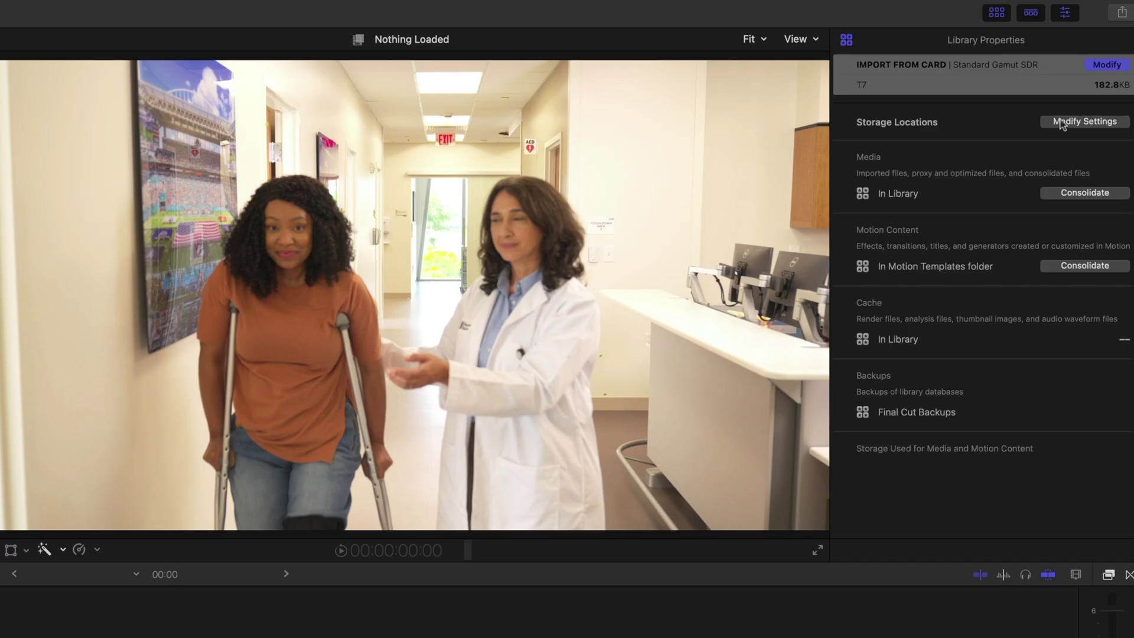
left_click(1093, 82)
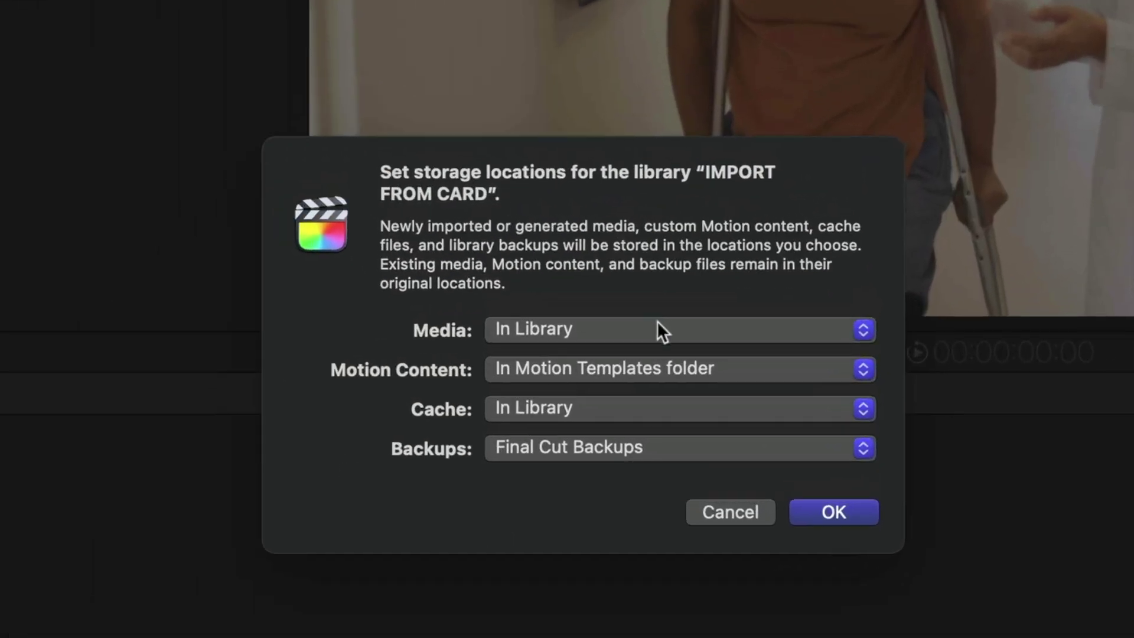
left_click(591, 357)
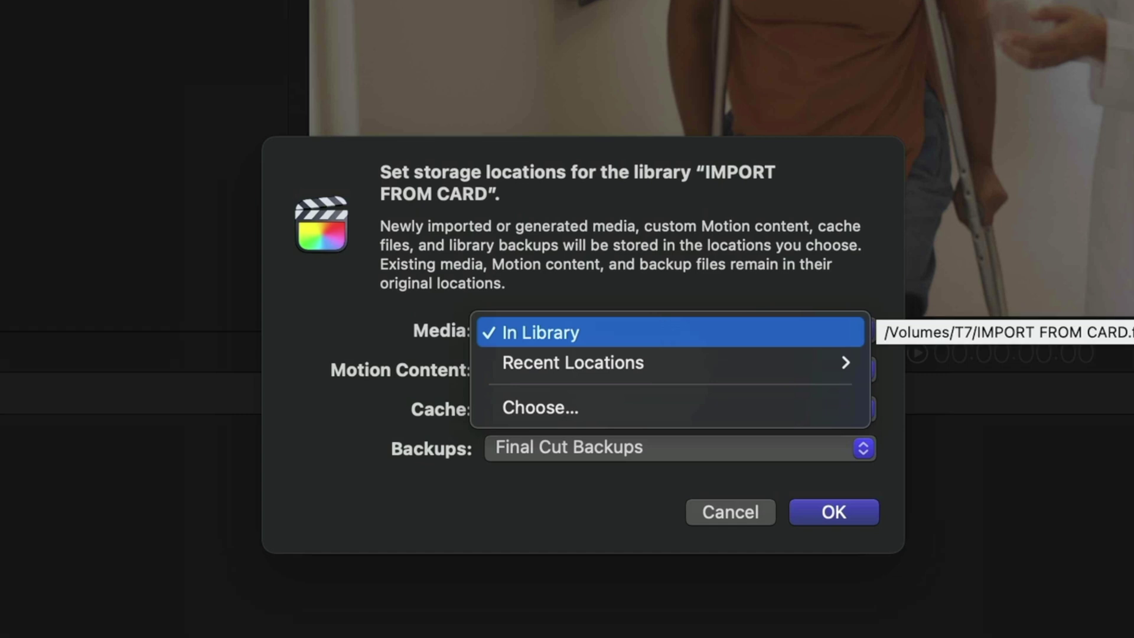
mouse_move(646, 362)
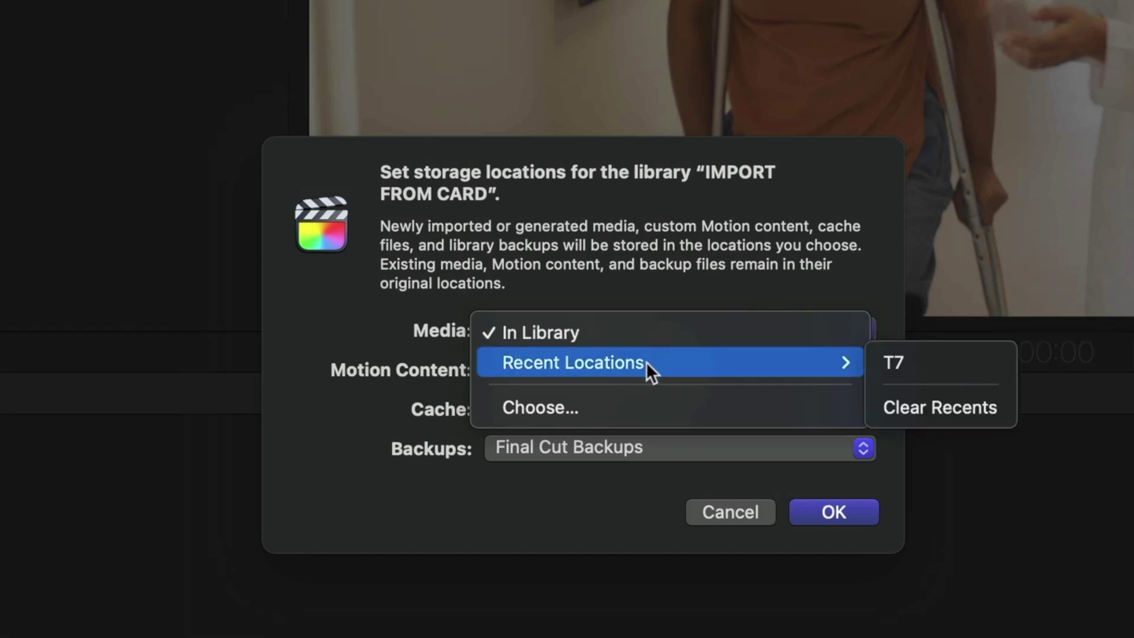
left_click(877, 361)
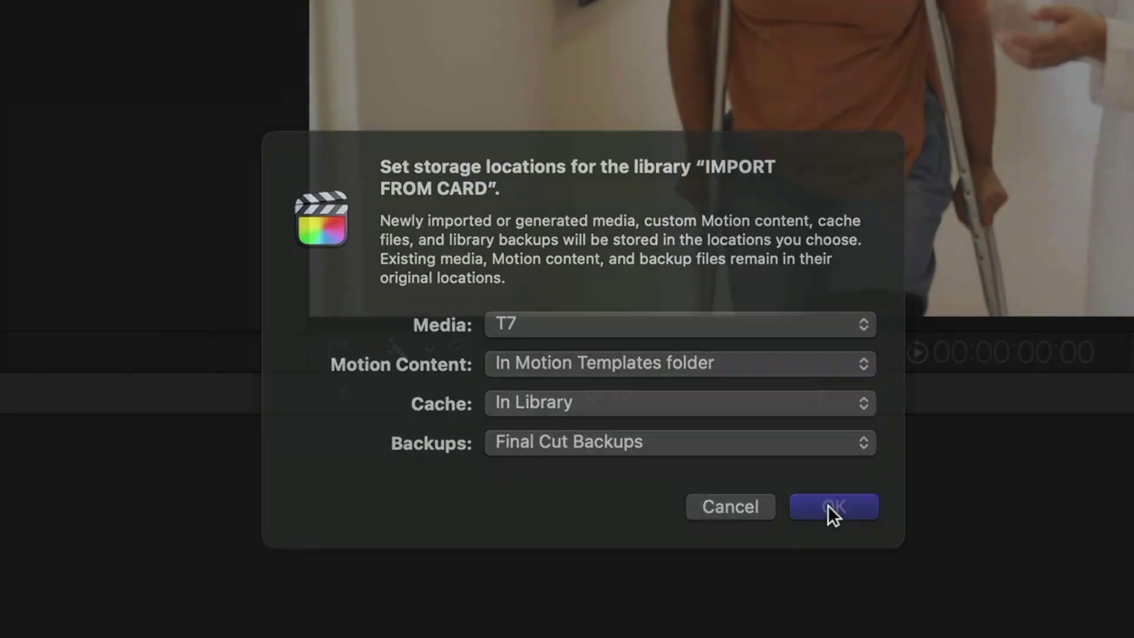
left_click(828, 505)
- Import all clips from the Untitled camera card into event 9-22-23 with files copied to T7
left_click(296, 196)
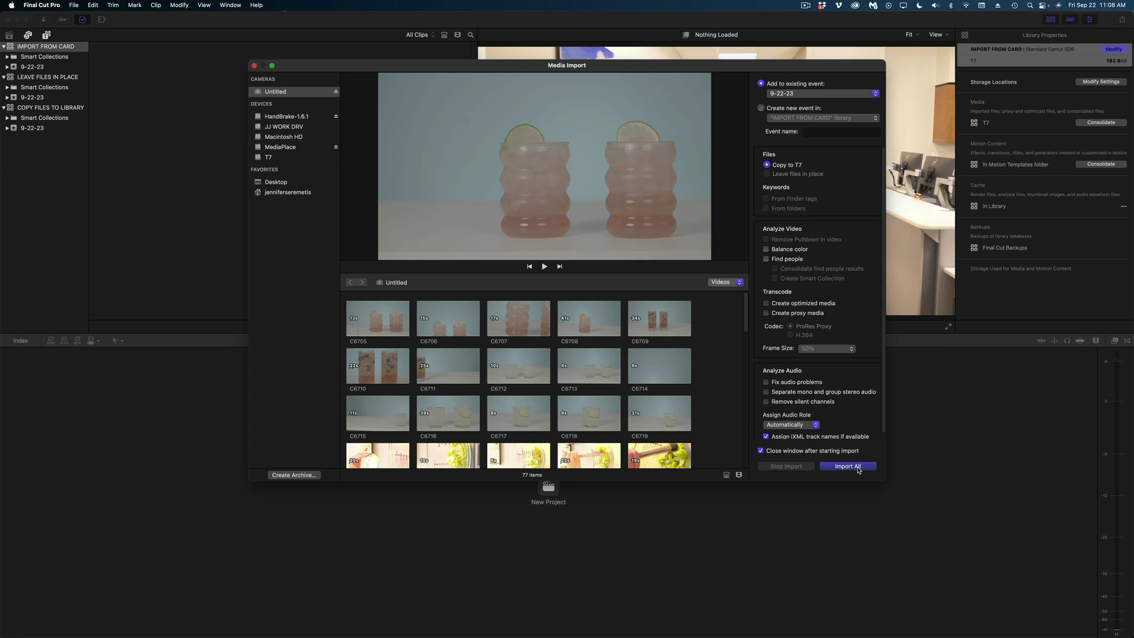
left_click(848, 466)
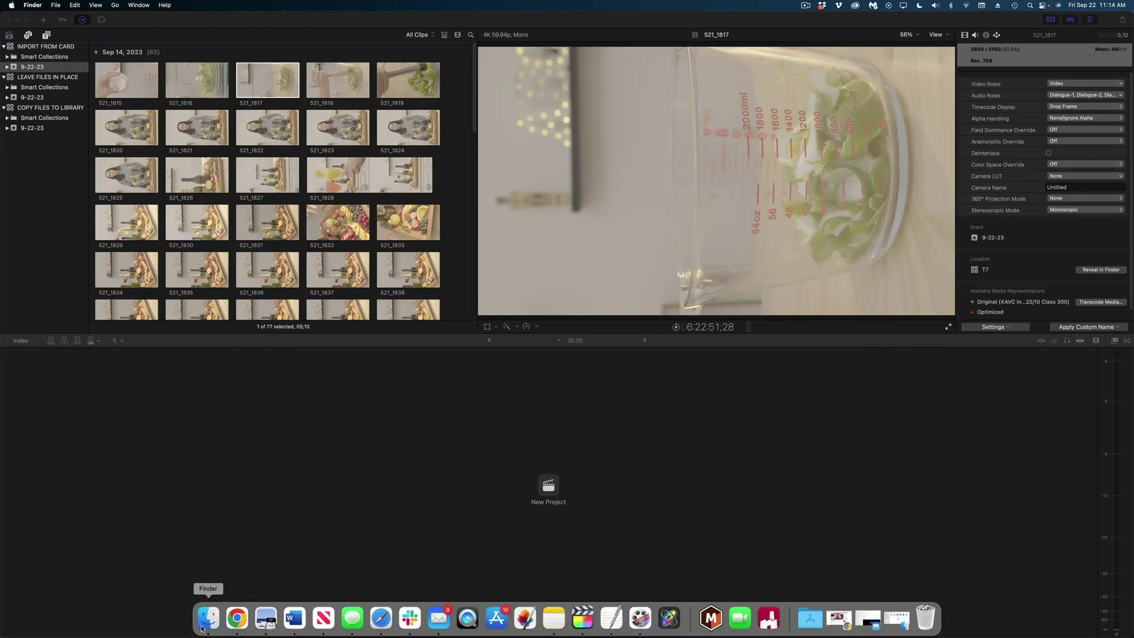
- Switch to Finder and inspect the 2023-09-14 folder inside Final Cut Original Media on the T7 drive
left_click(209, 617)
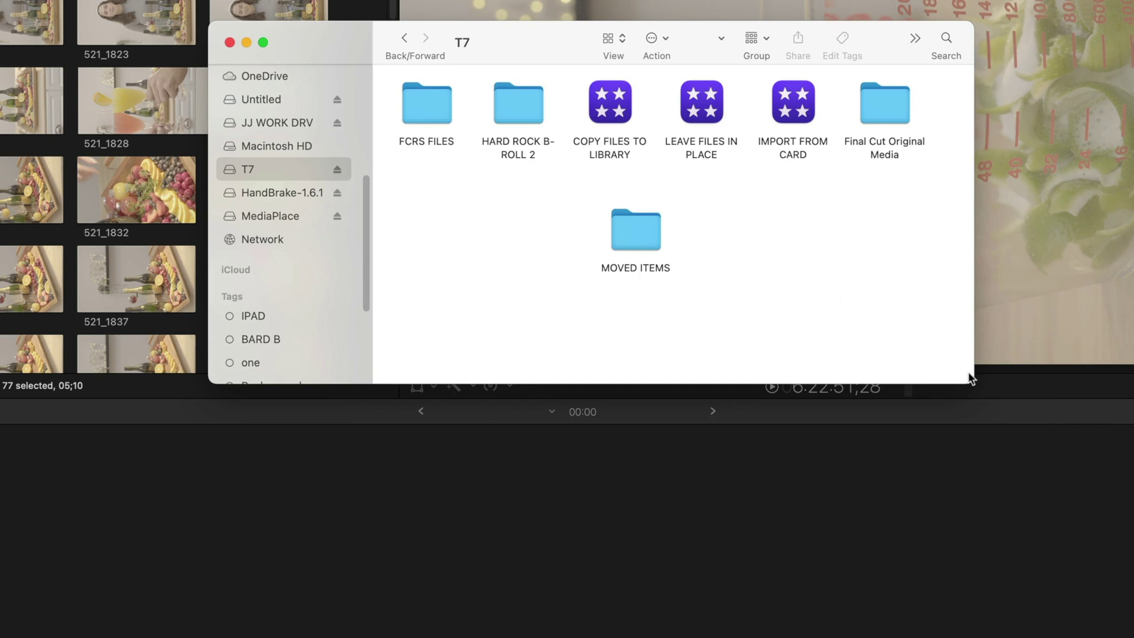
left_click_drag(1048, 555, 1084, 619)
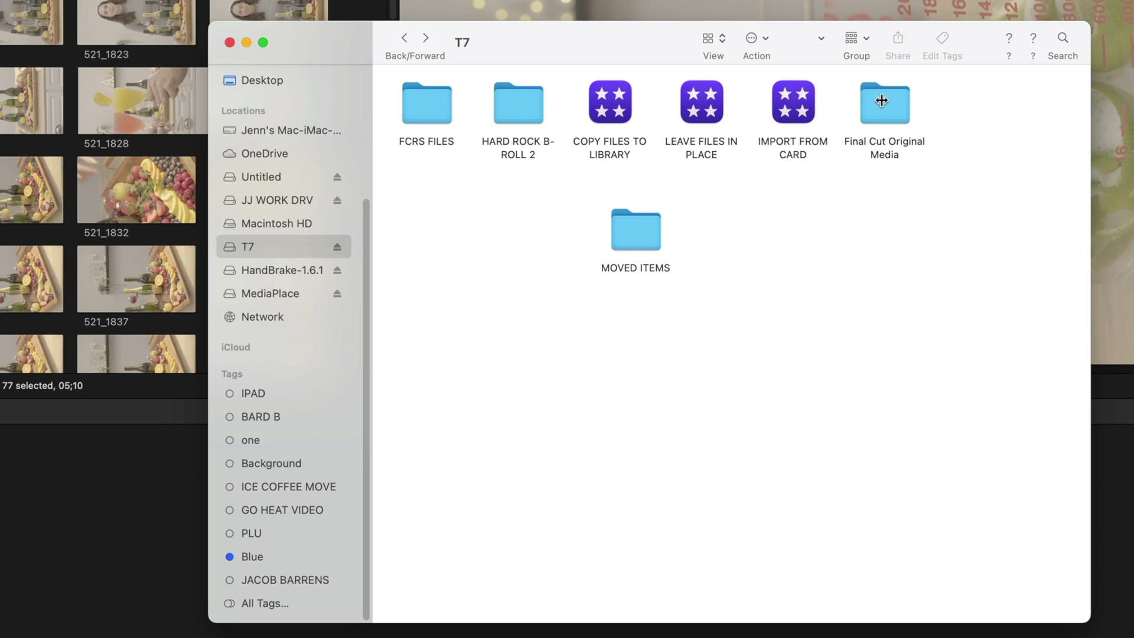
double_click(881, 112)
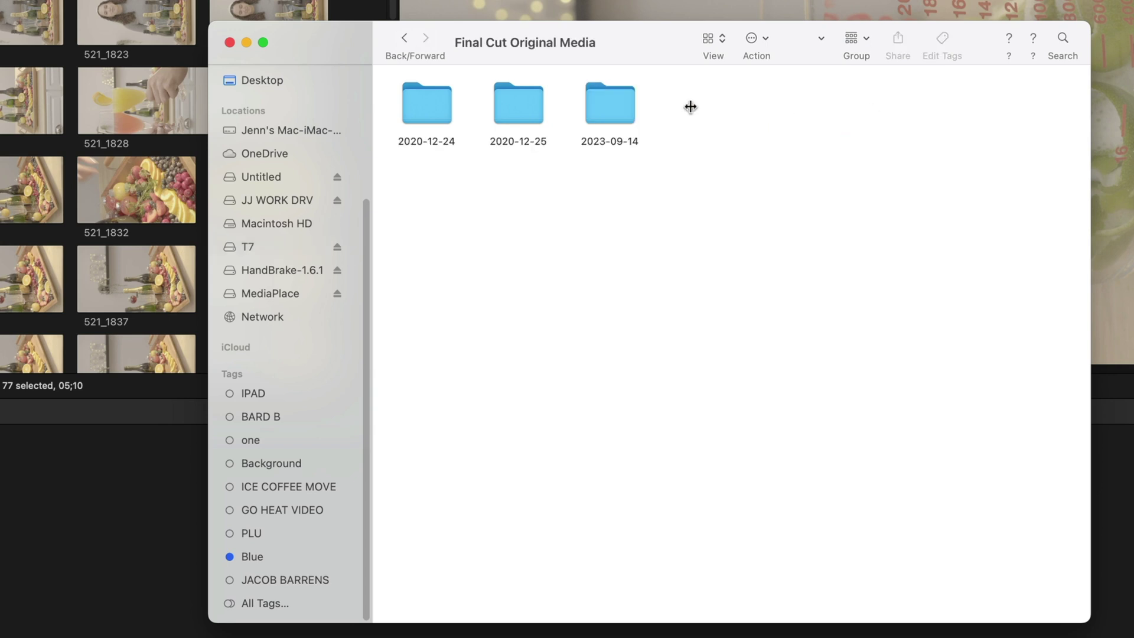
left_click(605, 109)
double_click(604, 108)
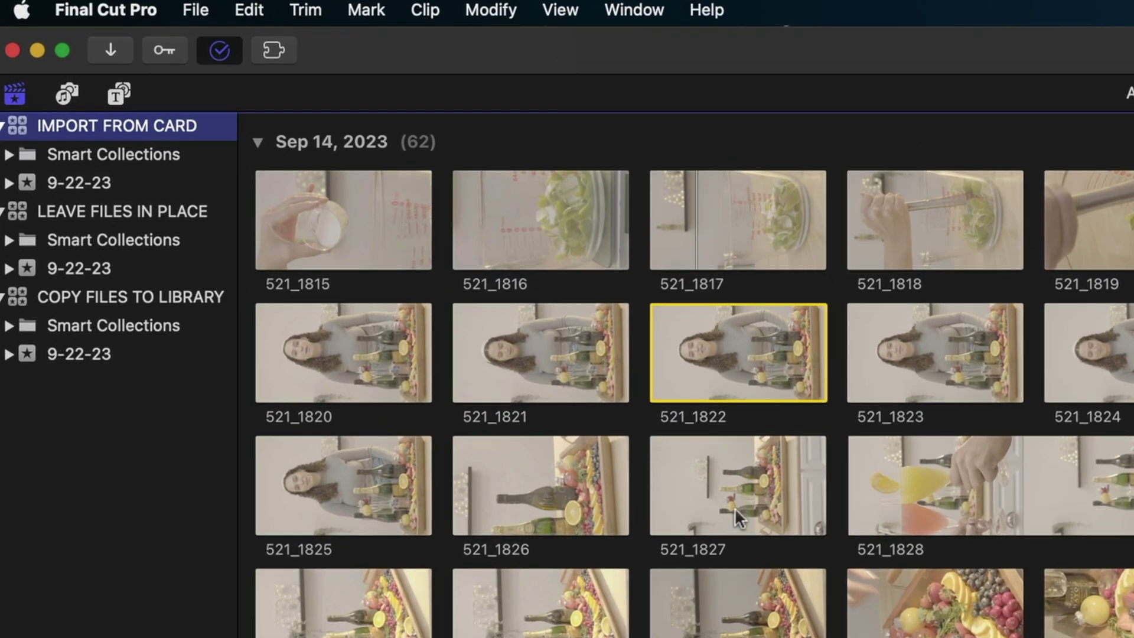
- Consolidate the IMPORT FROM CARD library's original media in Final Cut Pro, with In Library as the destination, and check the background tasks
left_click(735, 508)
left_click(171, 125)
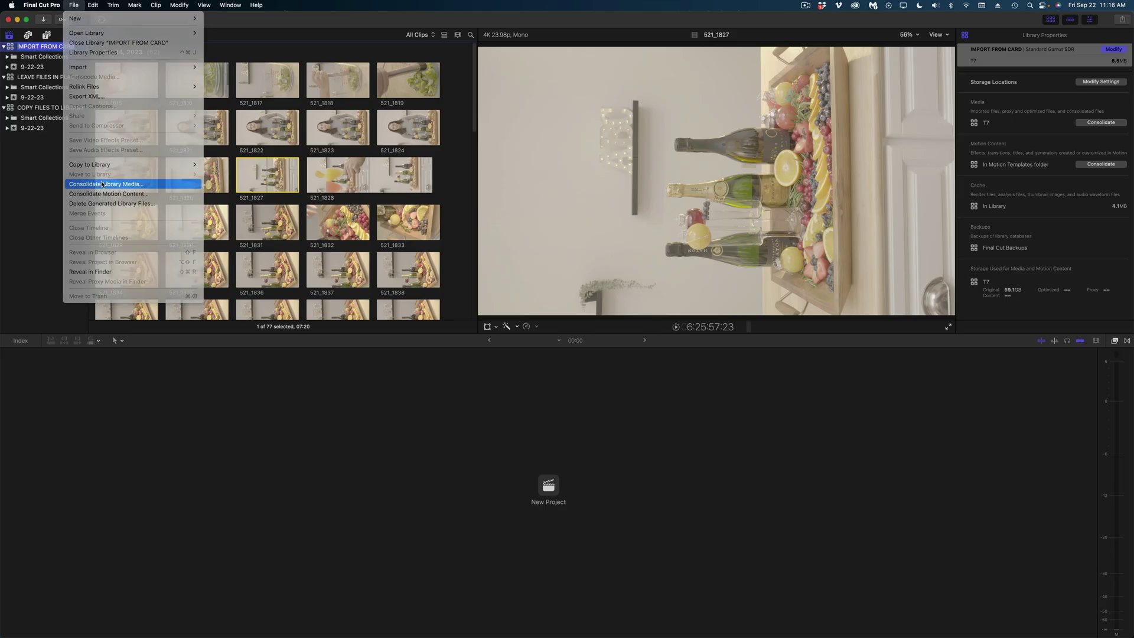
left_click(103, 185)
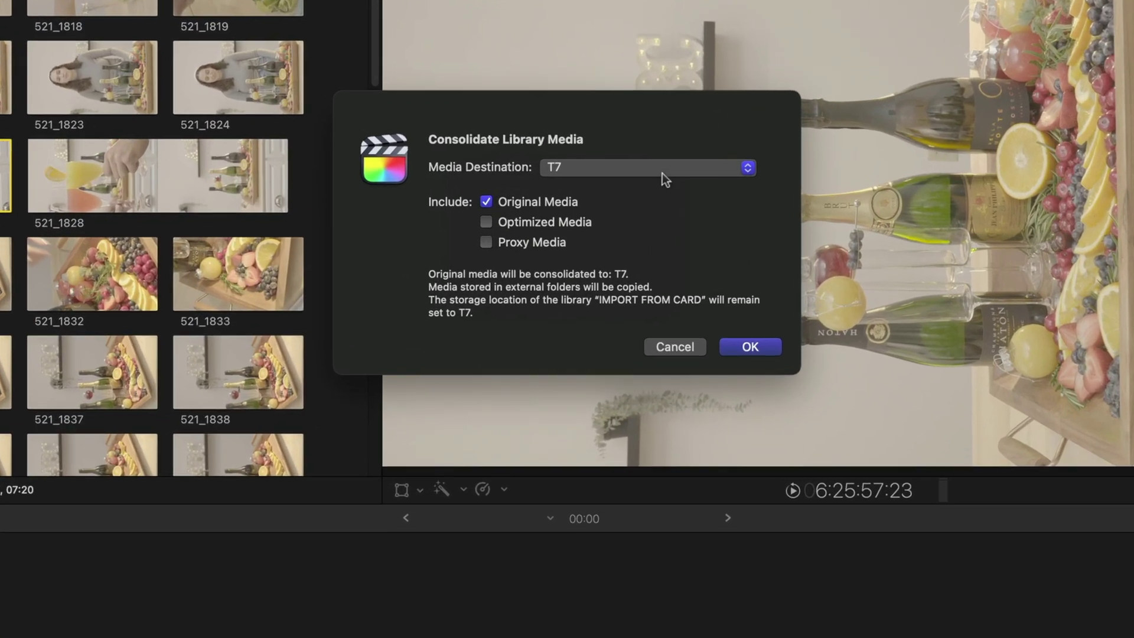
left_click(662, 173)
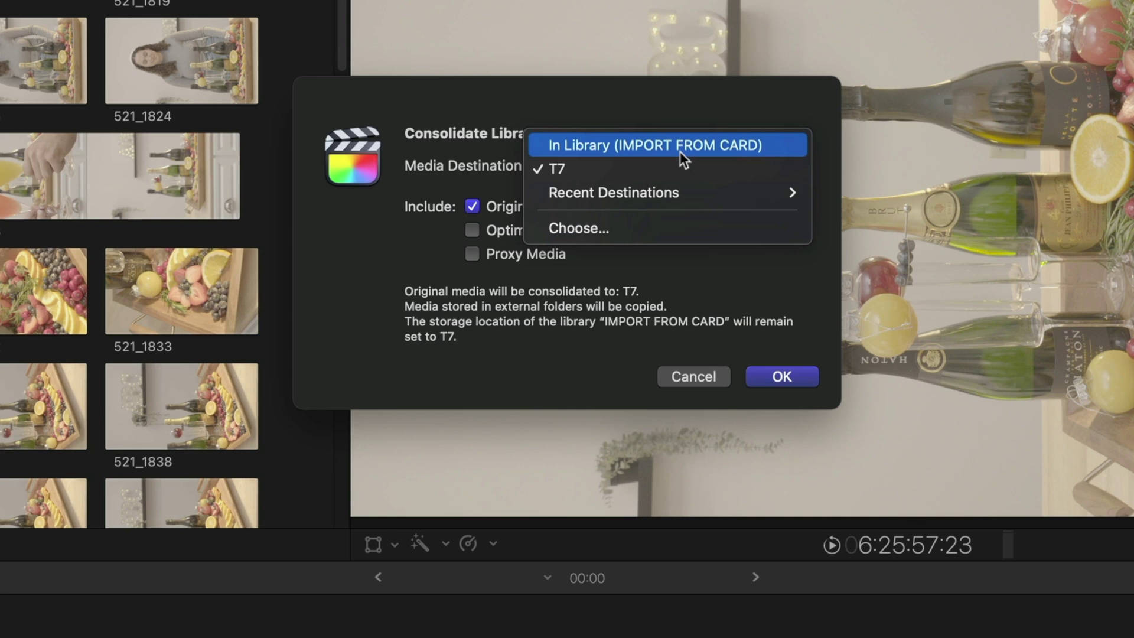
left_click(680, 152)
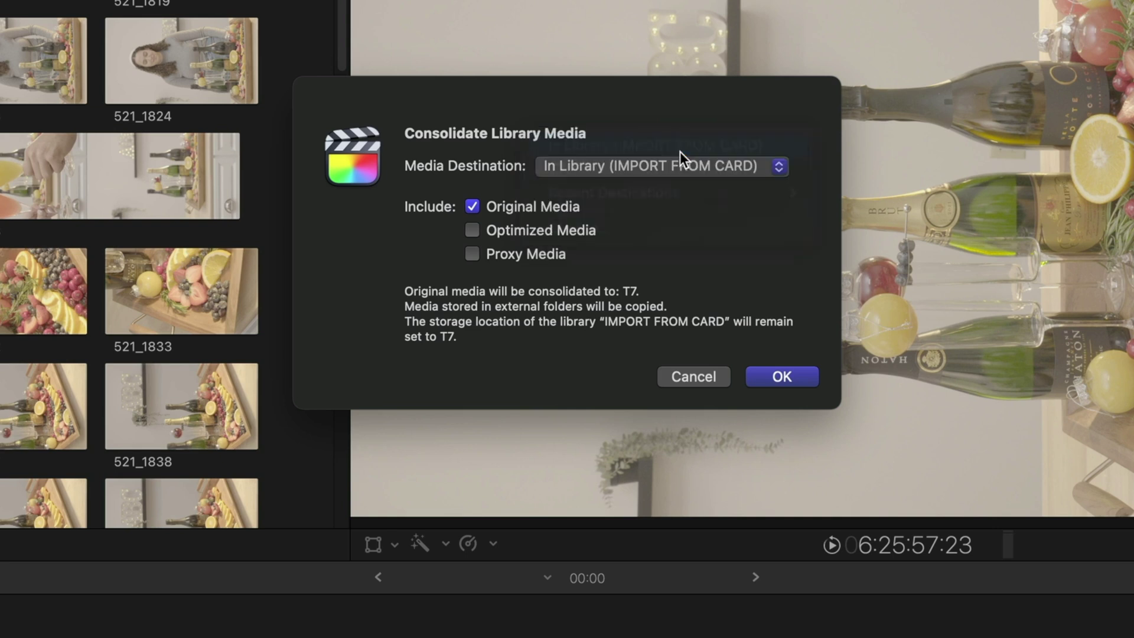
left_click(756, 378)
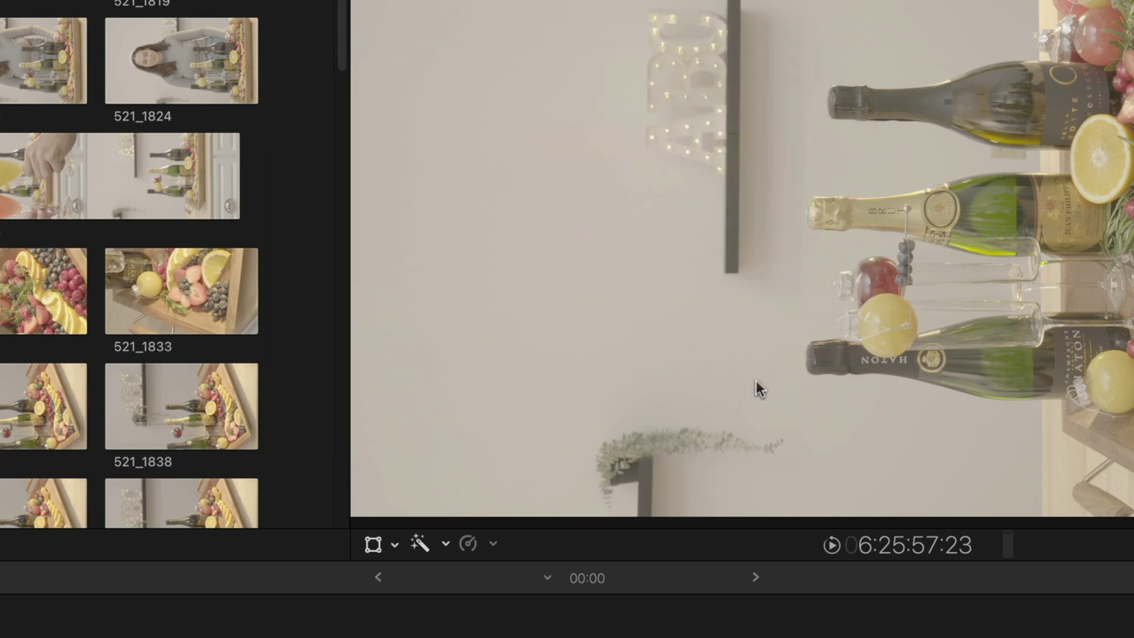
left_click(159, 33)
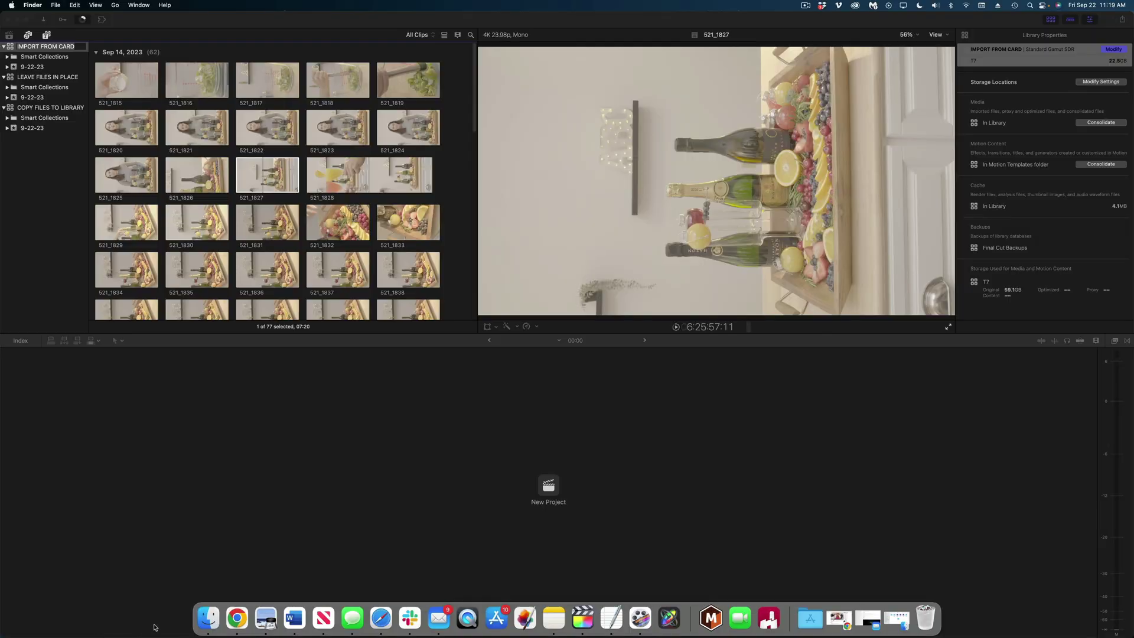
- Move the HARD ROCK B-ROLL 2 folder into MOVED ITEMS on the T7 drive in Finder
left_click(210, 619)
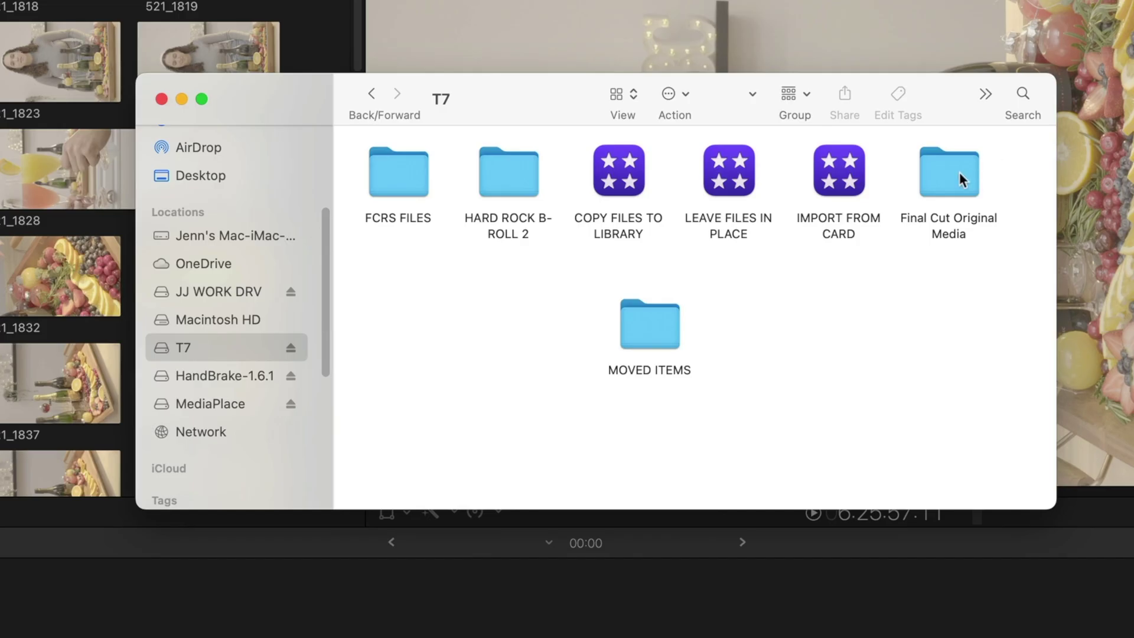
left_click(960, 172)
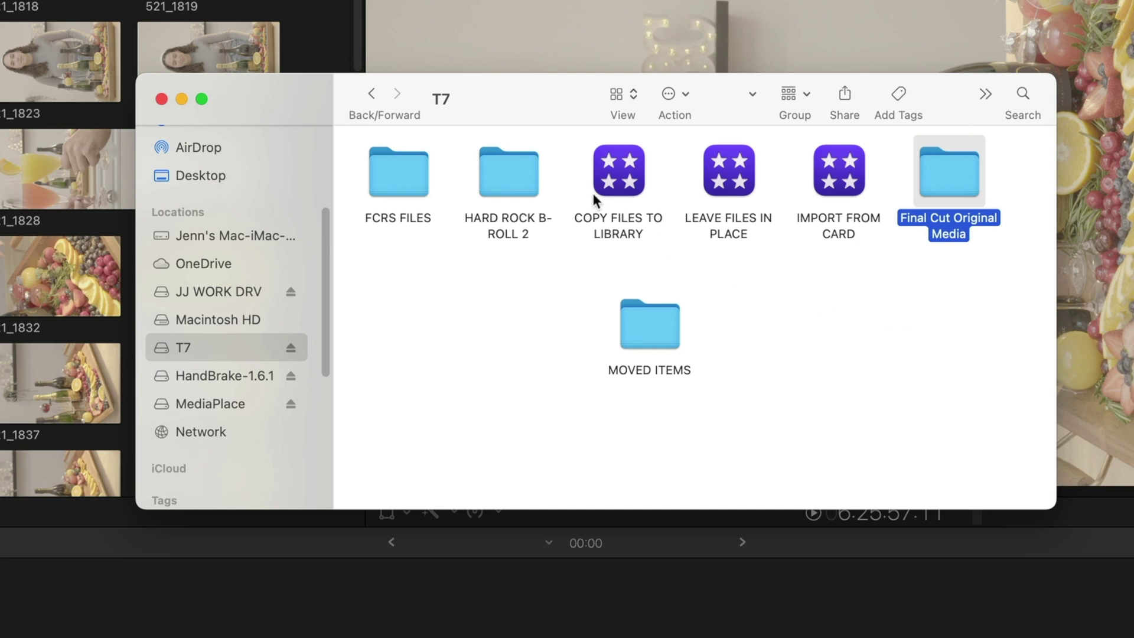
left_click(508, 165)
left_click_drag(497, 169, 644, 331)
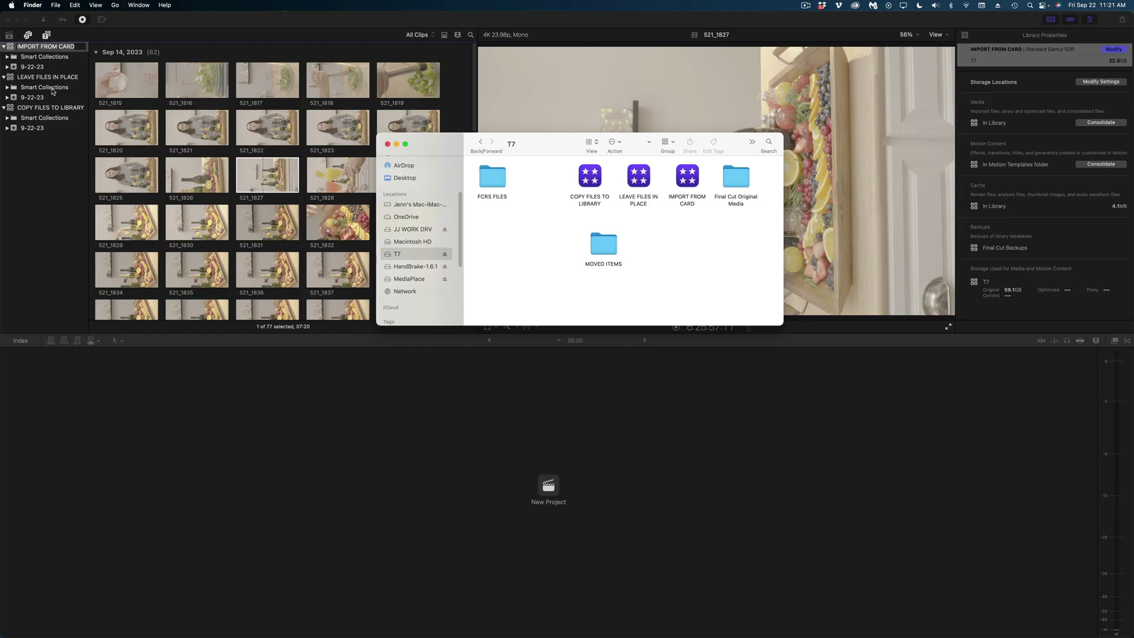
- Return to Final Cut Pro and check the clips in the LEAVE FILES IN PLACE library
left_click(52, 91)
left_click(47, 77)
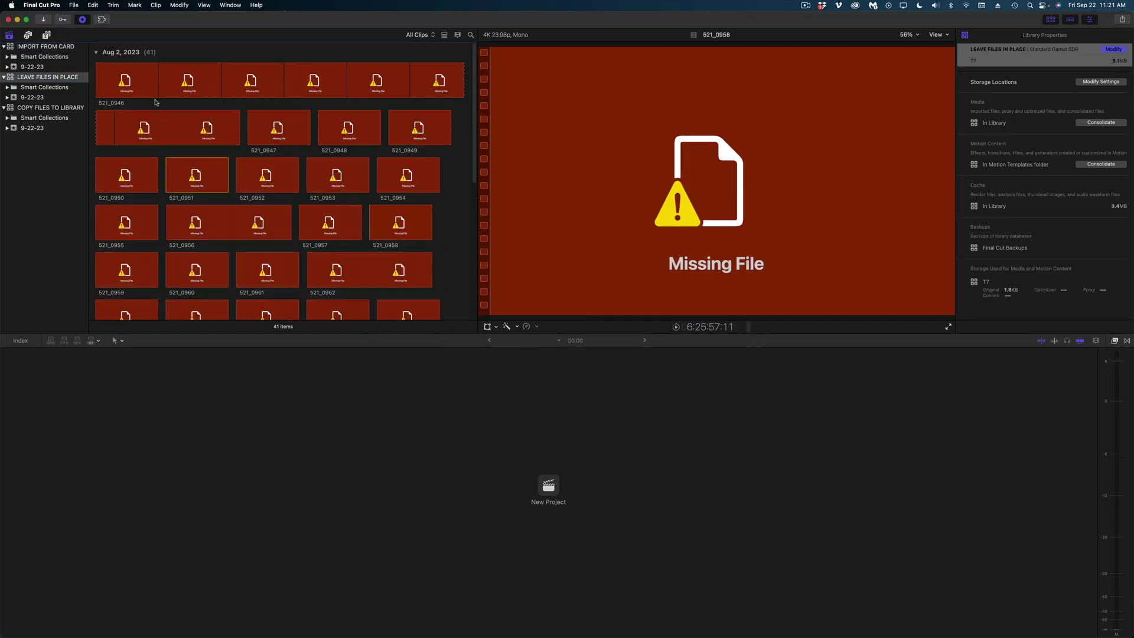
left_click(282, 172)
- Relink clip 521_0946 to its original media file by locating it on the T7 drive
left_click(118, 83)
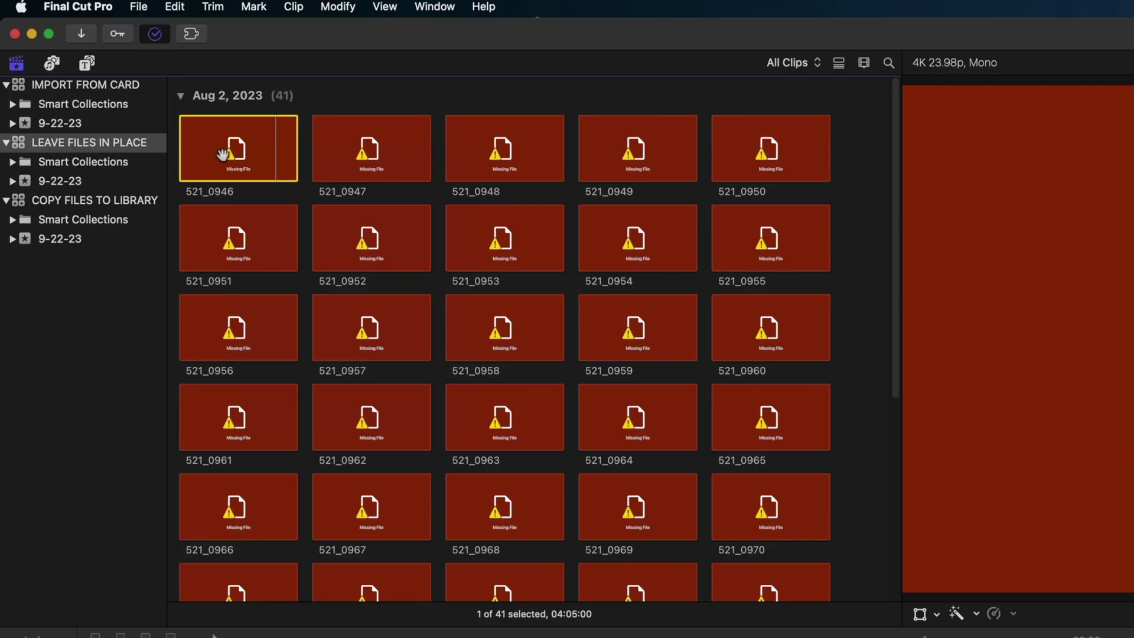
left_click(137, 7)
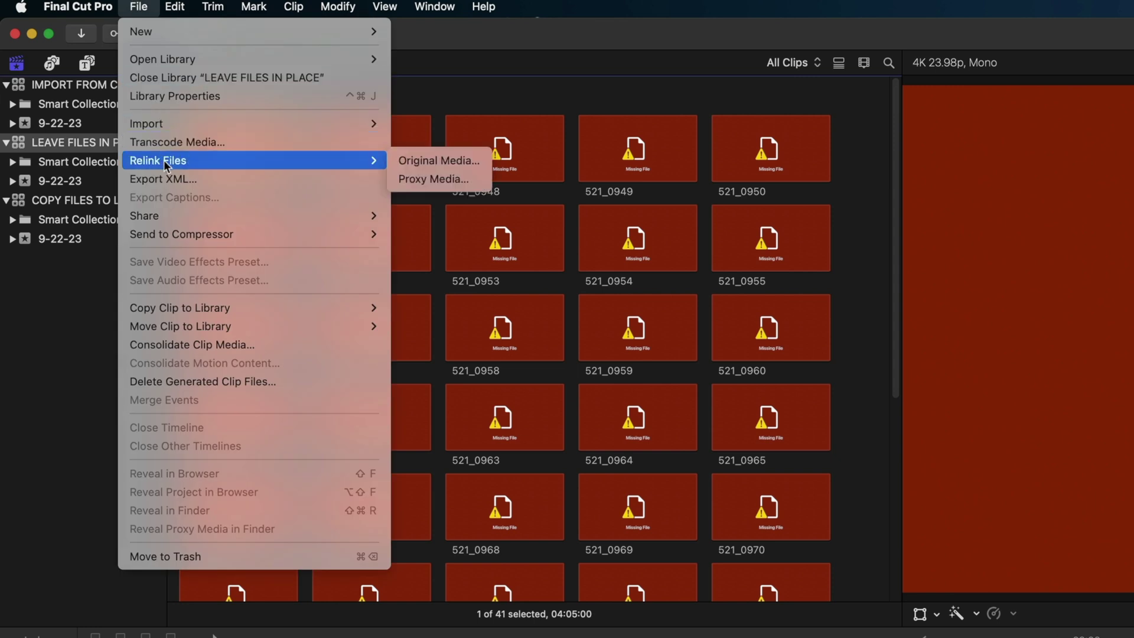
mouse_move(357, 164)
left_click(424, 163)
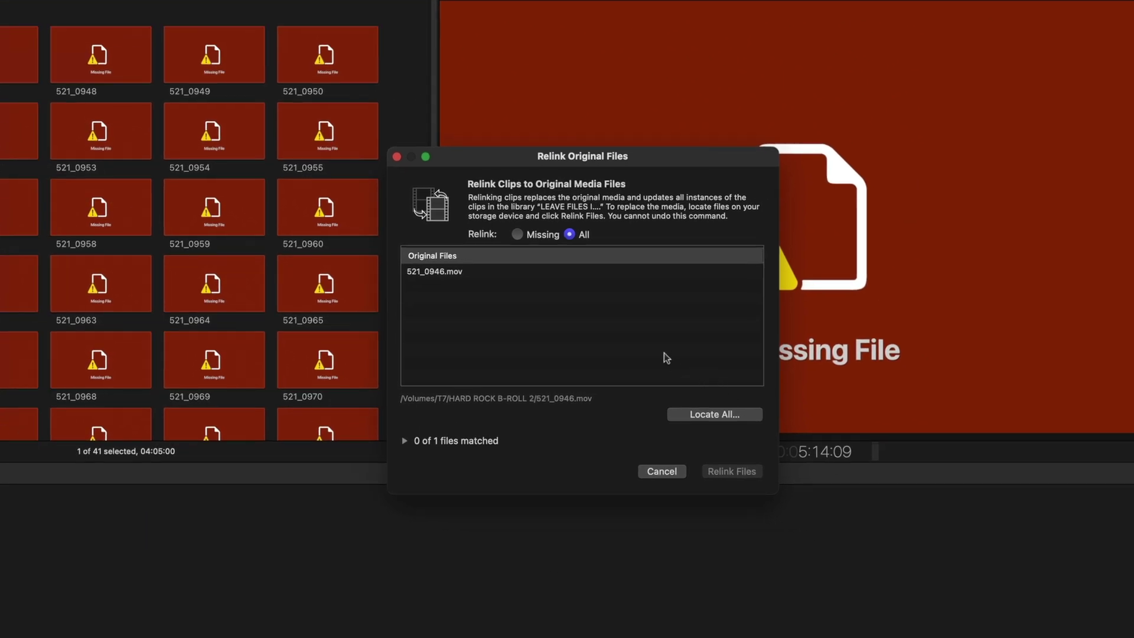
left_click(705, 415)
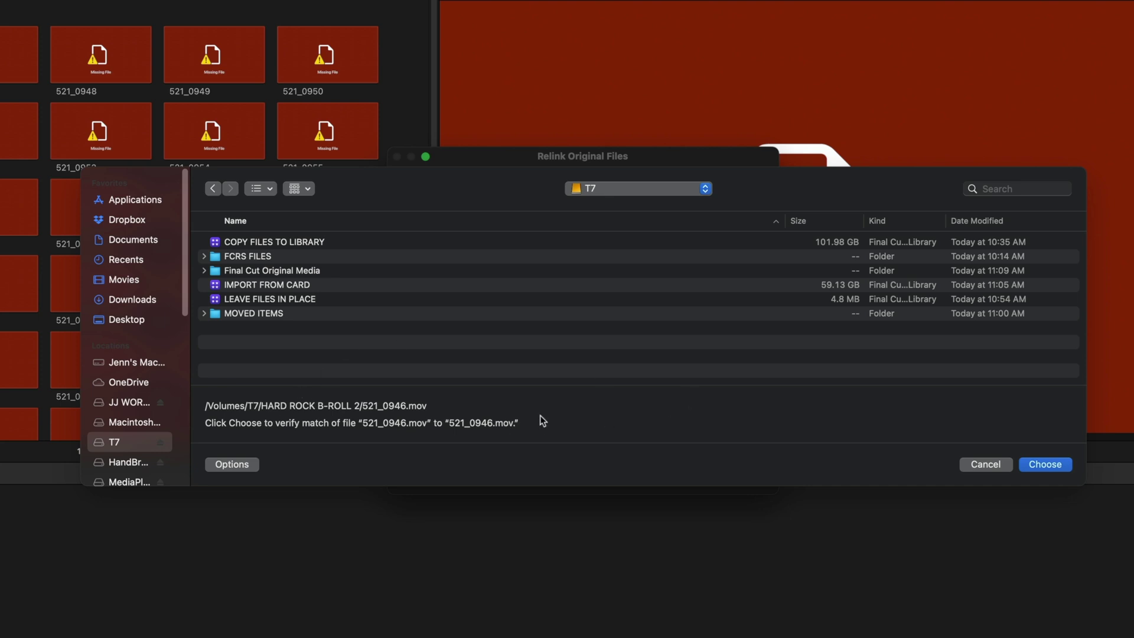
left_click(1045, 464)
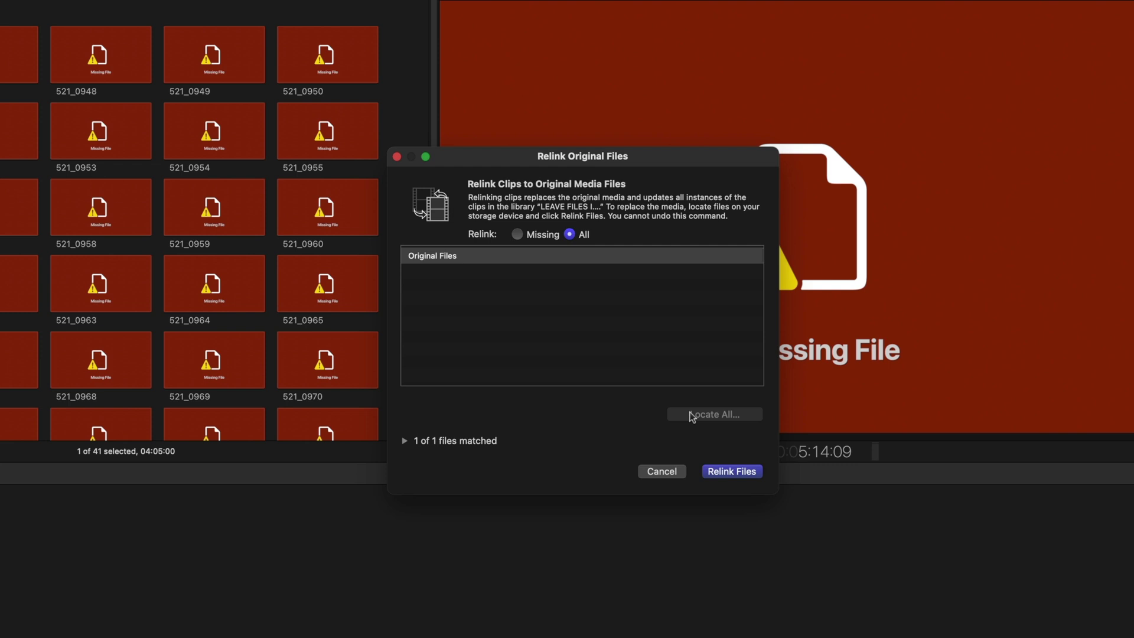
left_click(740, 473)
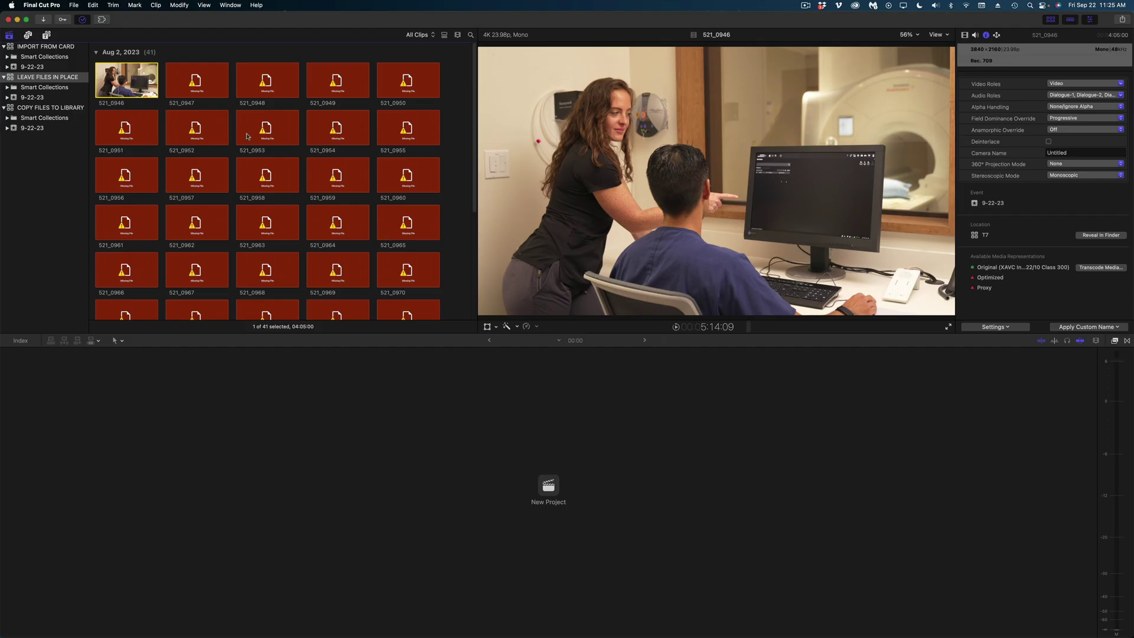
- Select all clips in the LEAVE FILES IN PLACE library and locate their original media on T7 for relinking
left_click(201, 92)
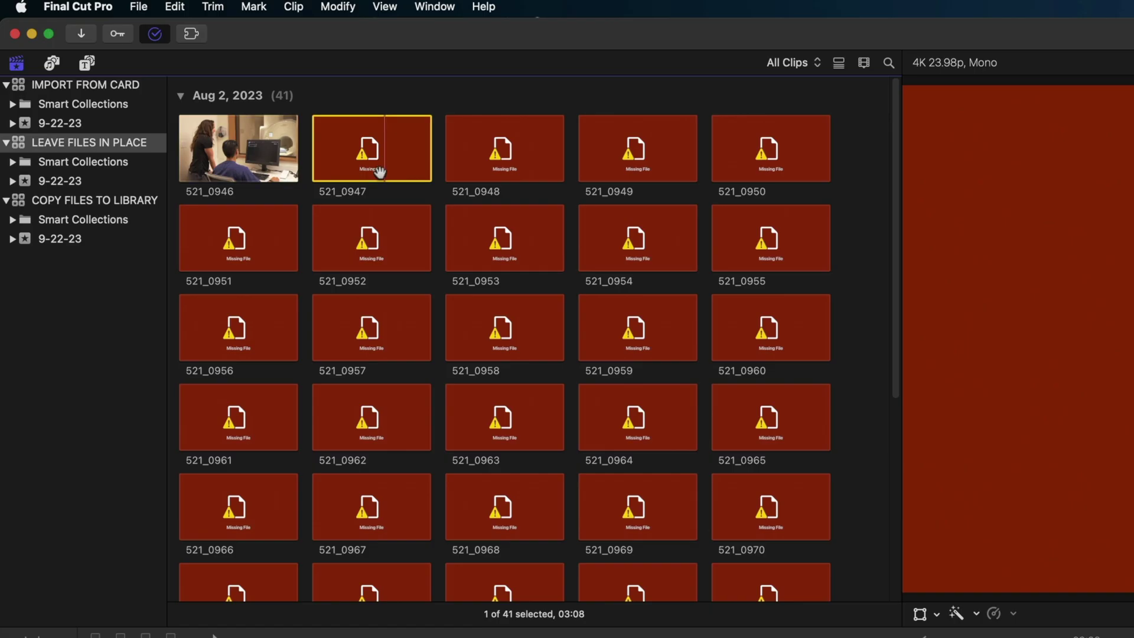
key("super+a")
scroll(637, 391, "down", 5)
left_click(138, 7)
mouse_move(177, 157)
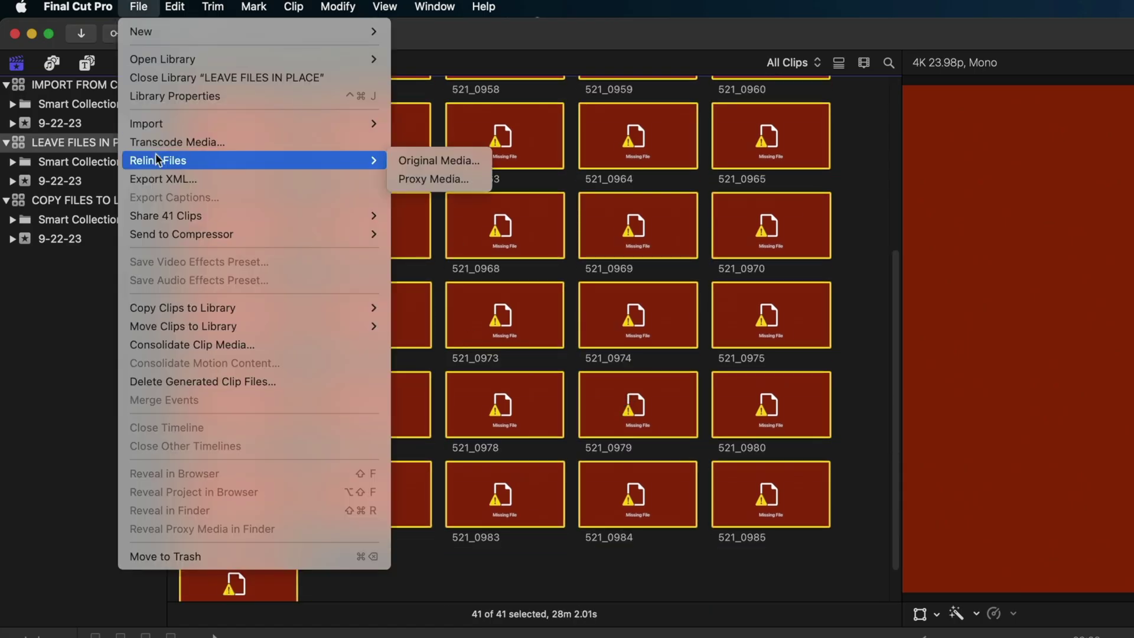
left_click(426, 157)
left_click(714, 414)
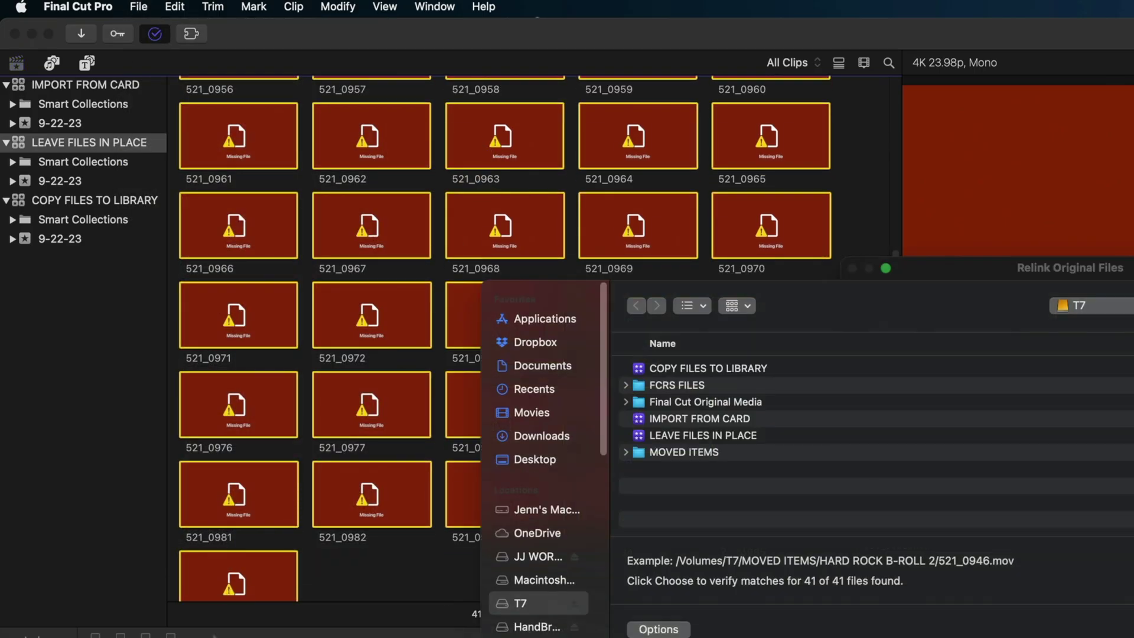
left_click(1044, 463)
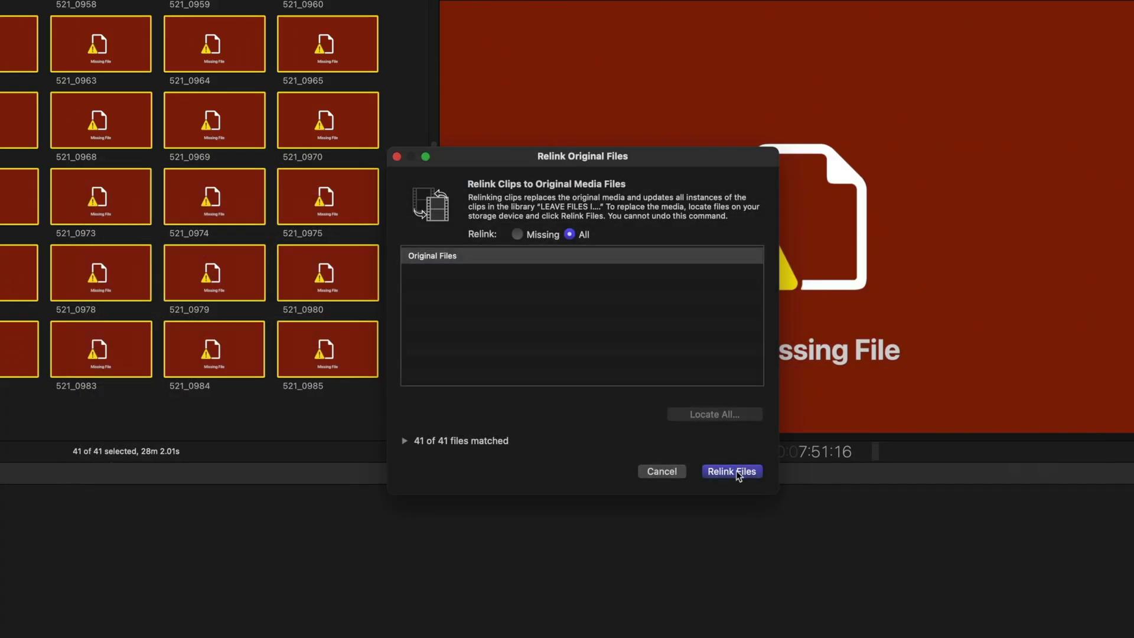
- Review the list of matched original files and relink all the selected clips
left_click(404, 441)
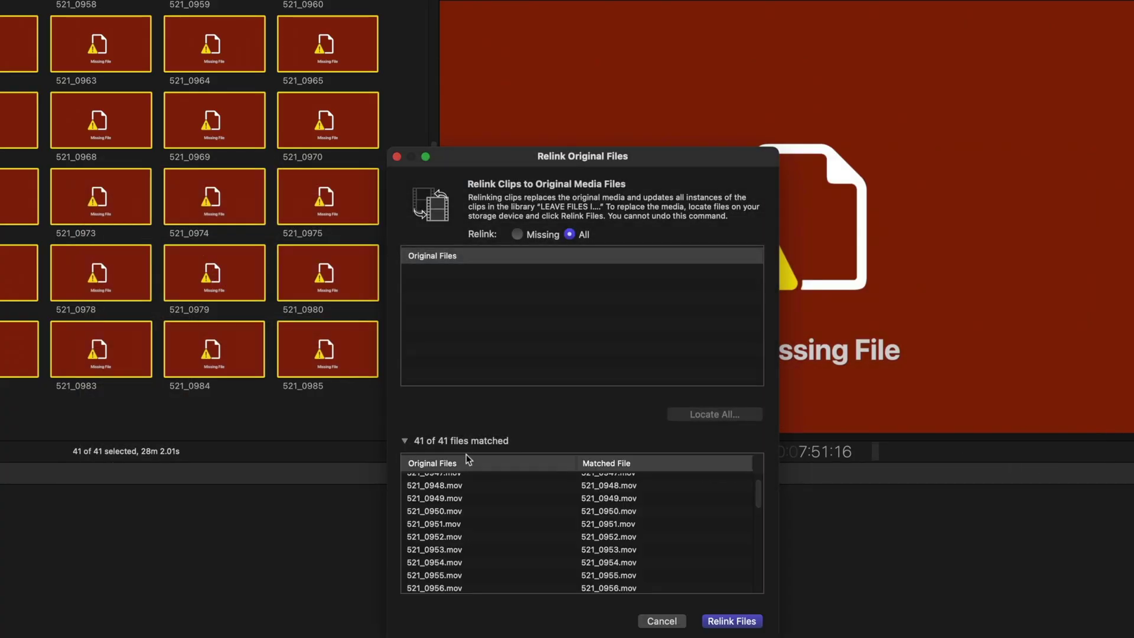
scroll(521, 536, "down", 10)
scroll(515, 537, "up", 15)
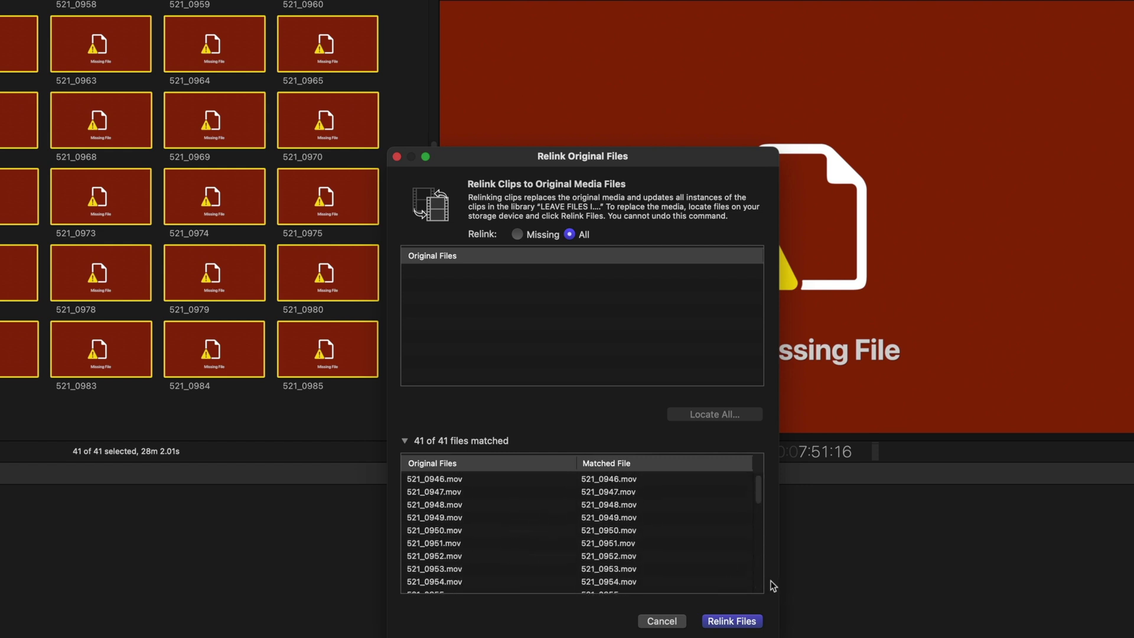
left_click(736, 621)
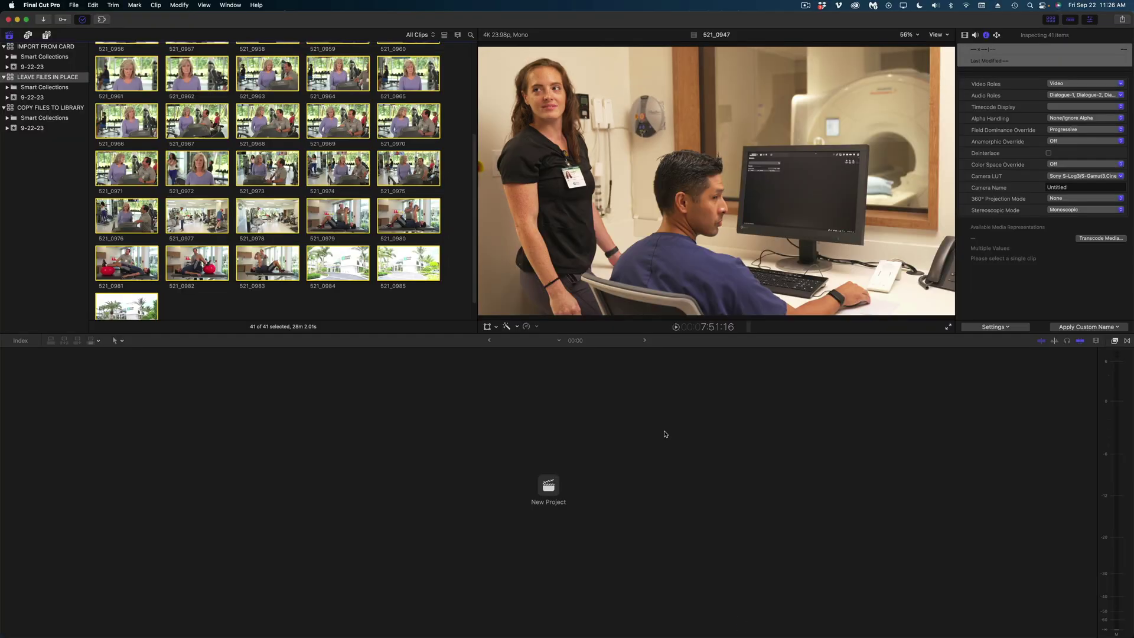